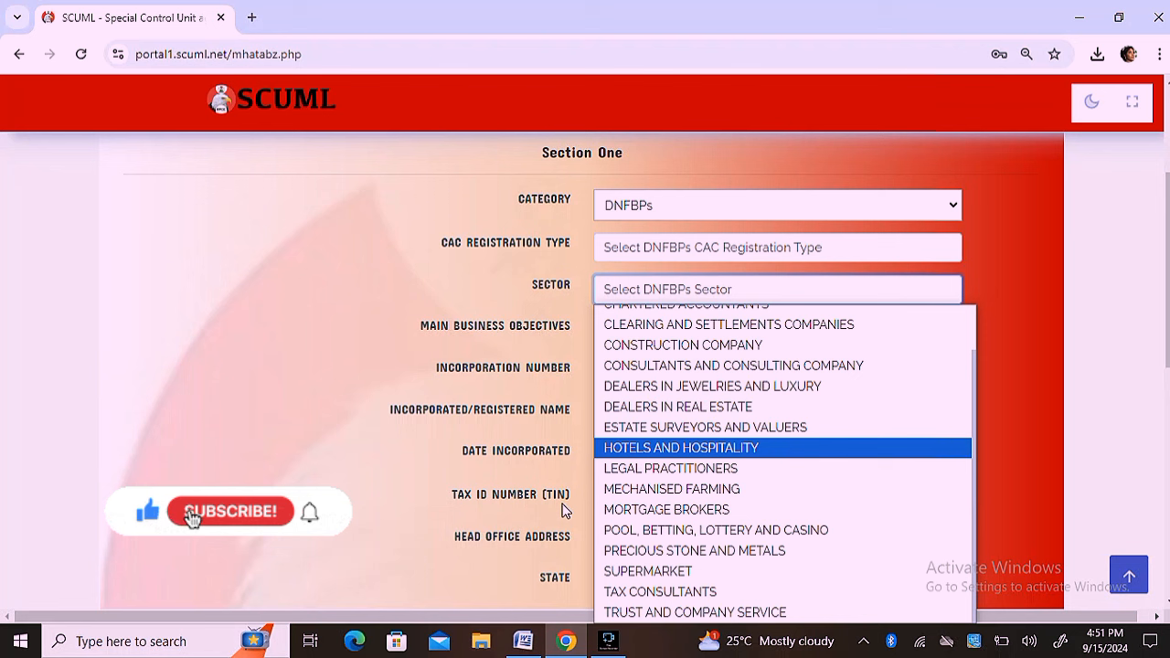
Step: Set the DNFBPs sector to SUPERMARKET
{"action": "scroll", "coordinate": [695, 411], "scroll_direction": "up", "scroll_amount": 1}
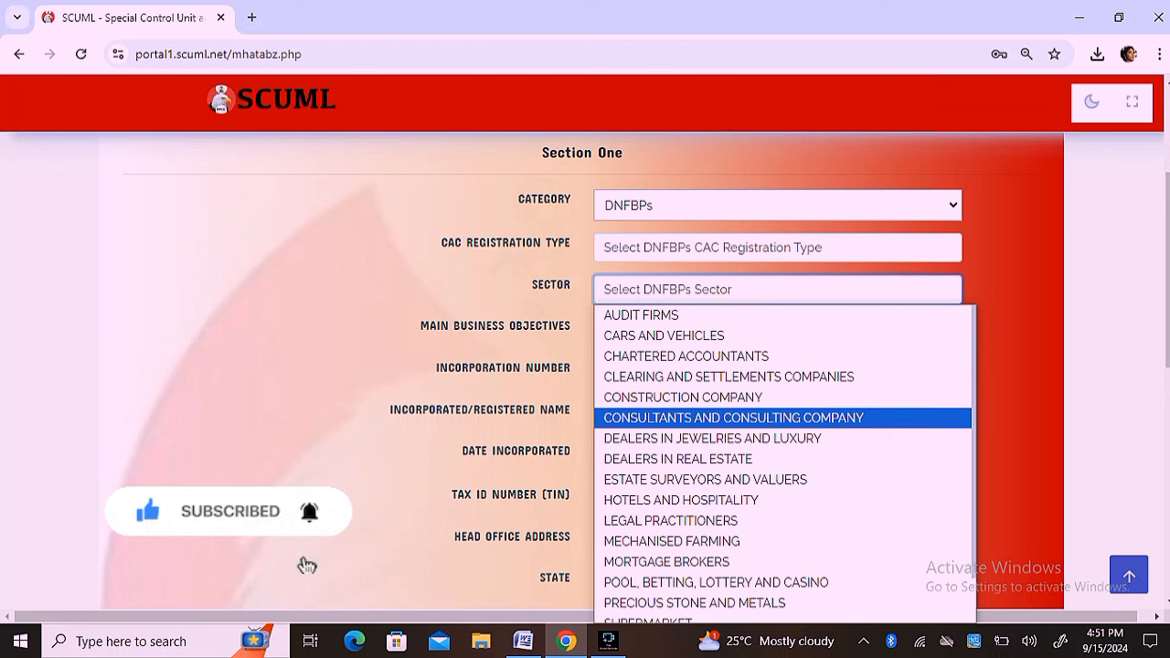
{"action": "scroll", "coordinate": [695, 468], "scroll_direction": "down", "scroll_amount": 1}
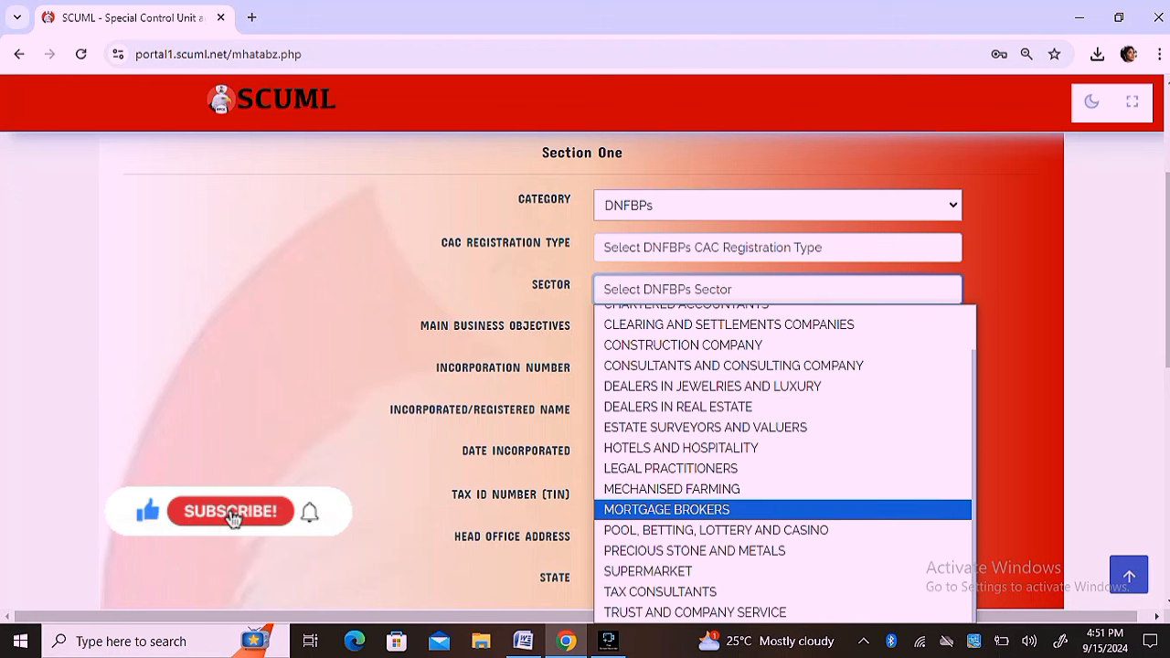
{"action": "left_click", "coordinate": [648, 571]}
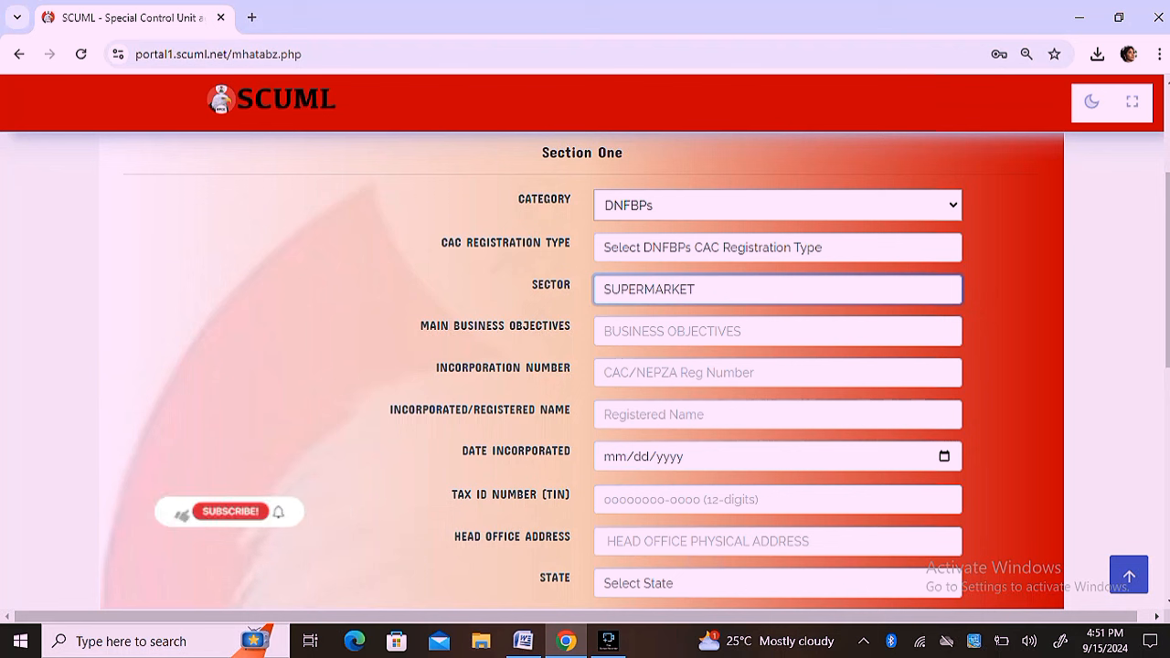
Step: Try entering "-" as the incorporated/registered name, dismiss the alert and clear the field
{"action": "left_click", "coordinate": [672, 330]}
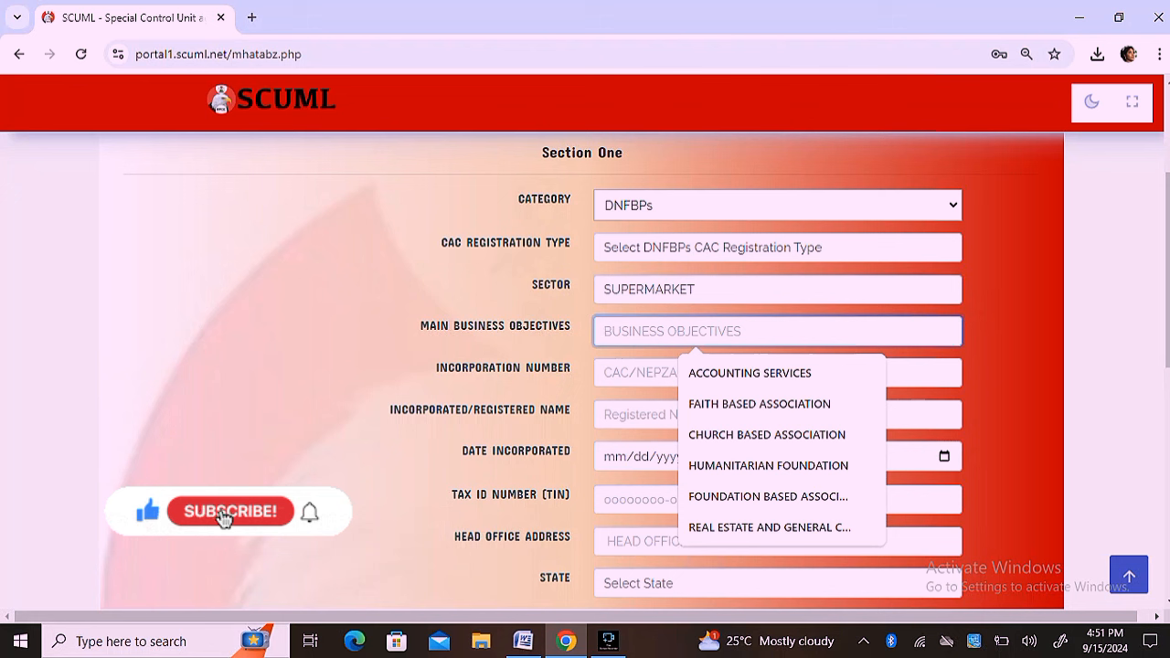
{"action": "left_click", "coordinate": [649, 375]}
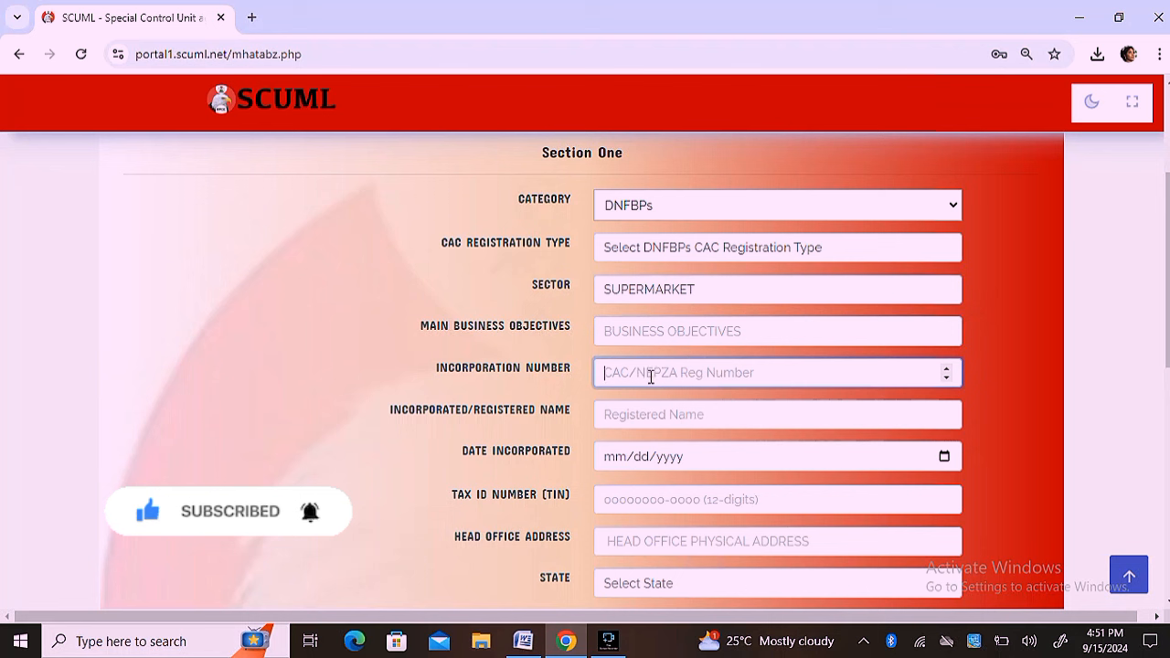
{"action": "left_click", "coordinate": [666, 416]}
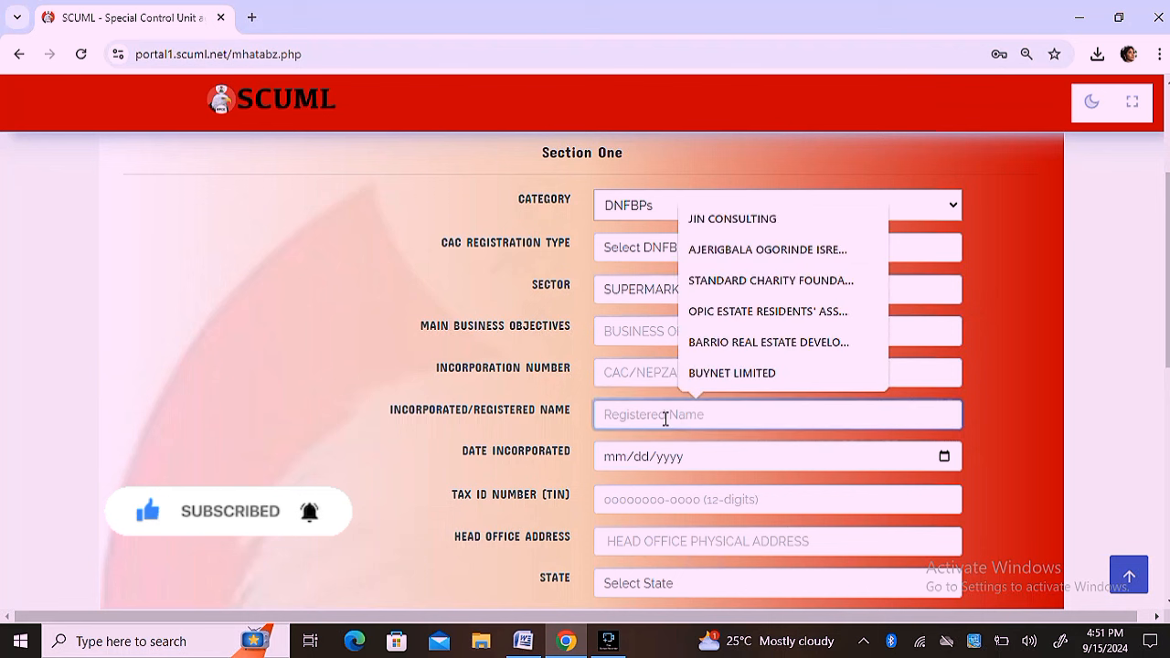
{"action": "type", "text": "-"}
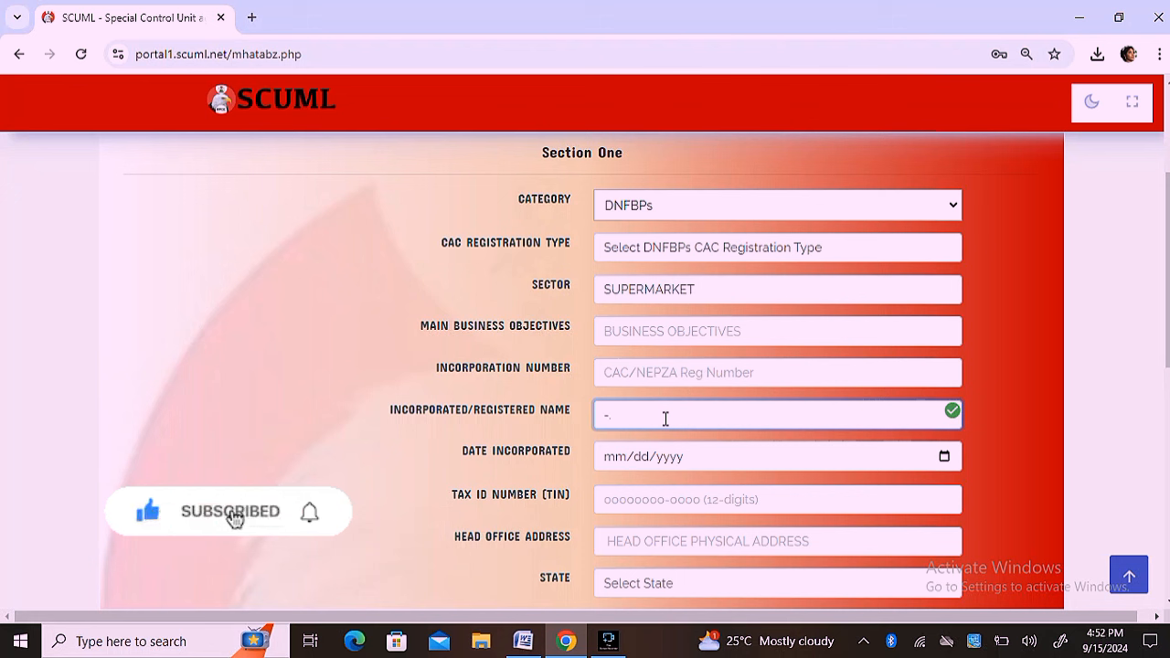
{"action": "scroll", "coordinate": [585, 365], "scroll_direction": "up", "scroll_amount": 2}
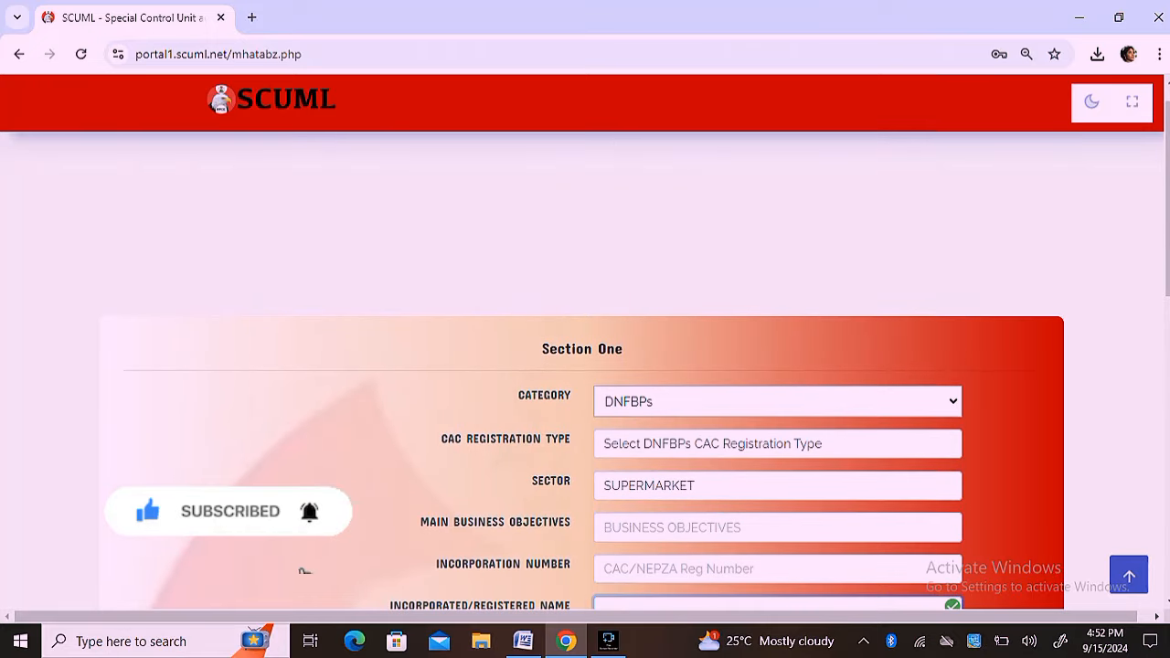
{"action": "left_click", "coordinate": [49, 349]}
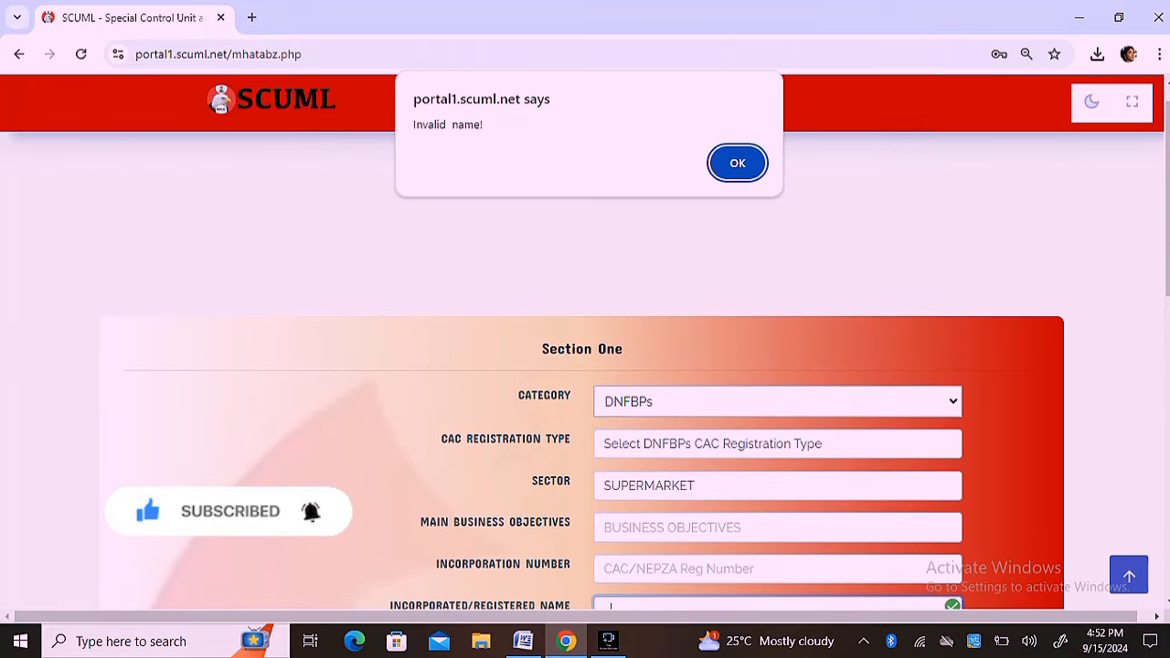
{"action": "left_click", "coordinate": [738, 163]}
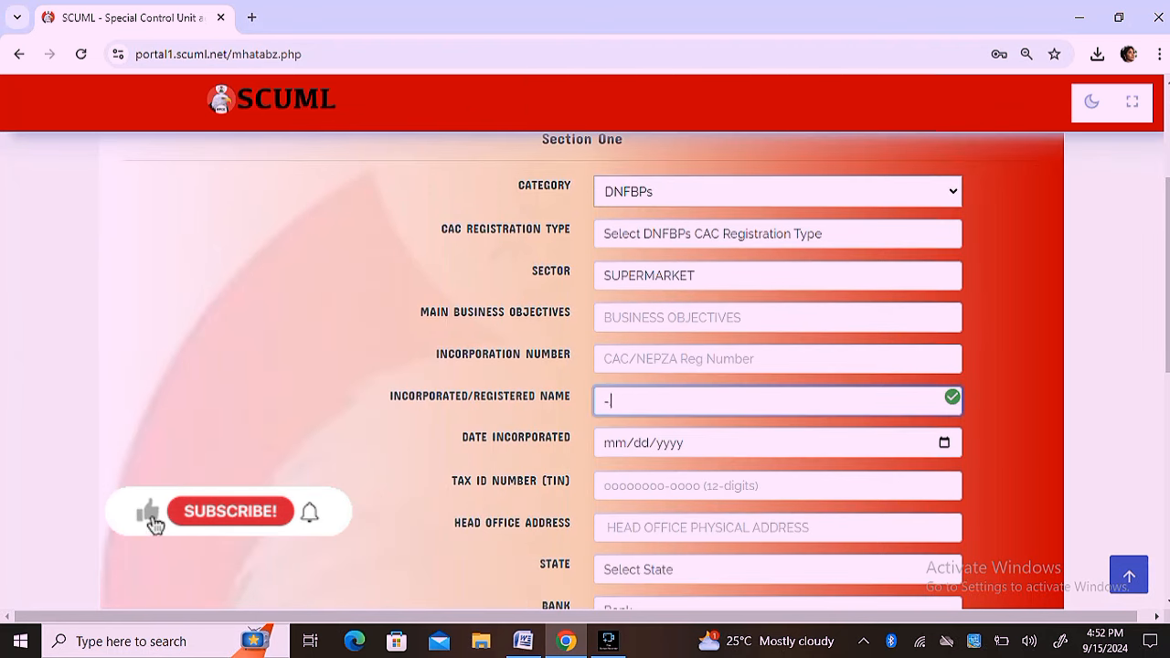
{"action": "key", "text": "BackSpace"}
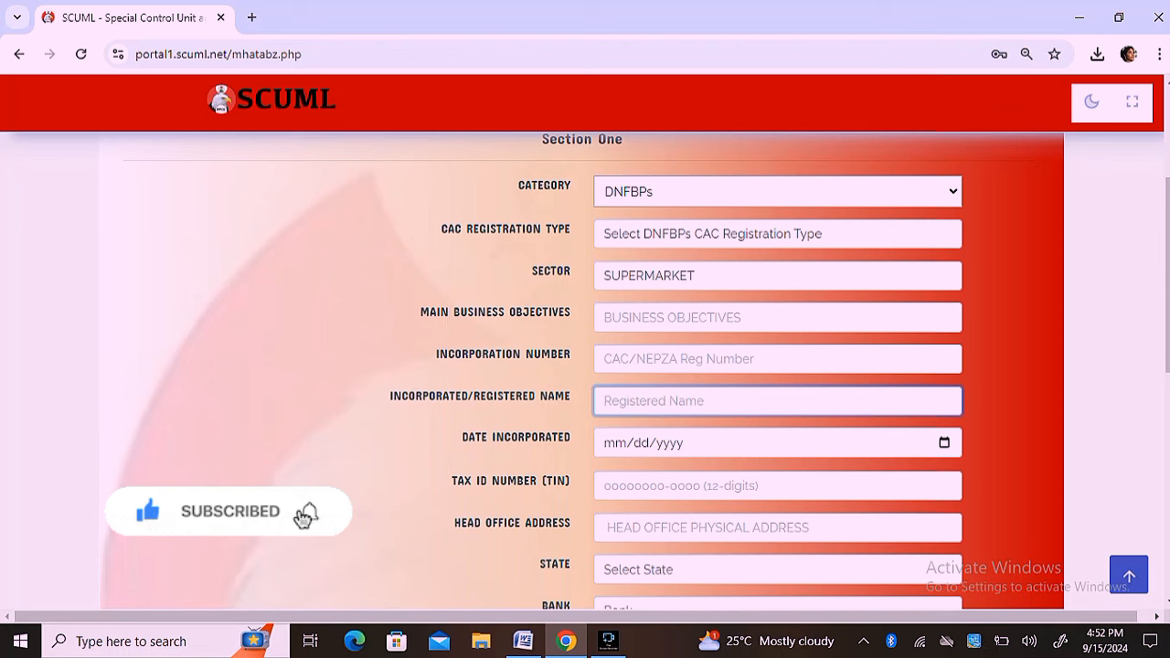
Step: Look through the rest of Section One, from the tax ID to the password fields, and try to proceed to the next section
{"action": "scroll", "coordinate": [585, 365], "scroll_direction": "down", "scroll_amount": 2}
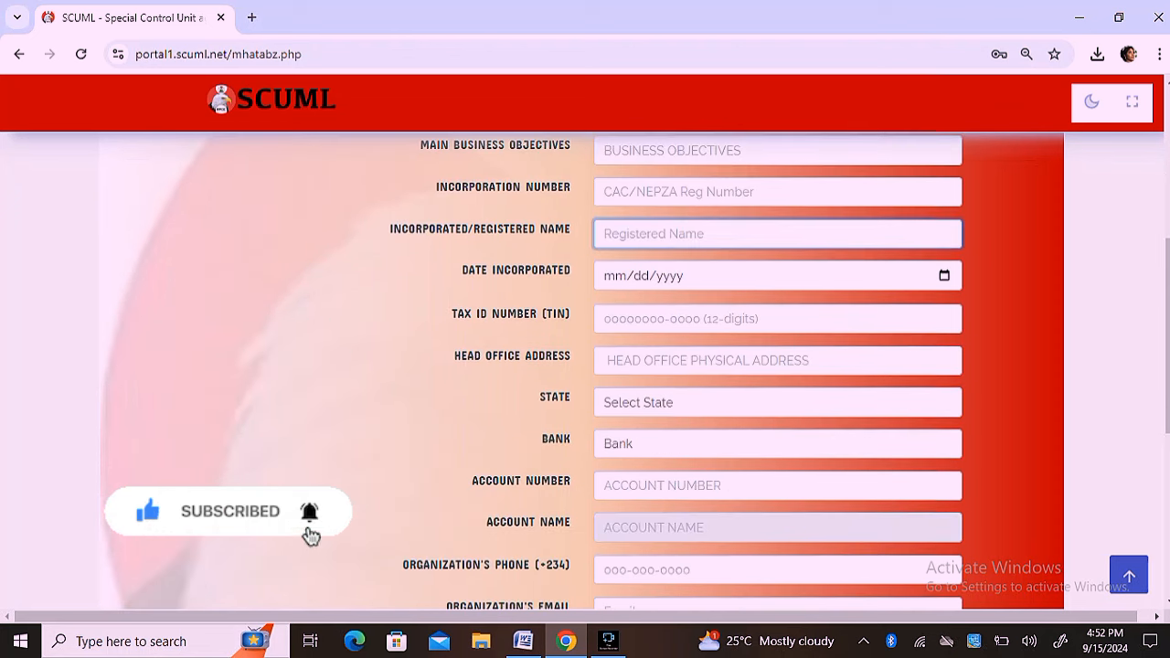
{"action": "scroll", "coordinate": [585, 366], "scroll_direction": "down", "scroll_amount": 2}
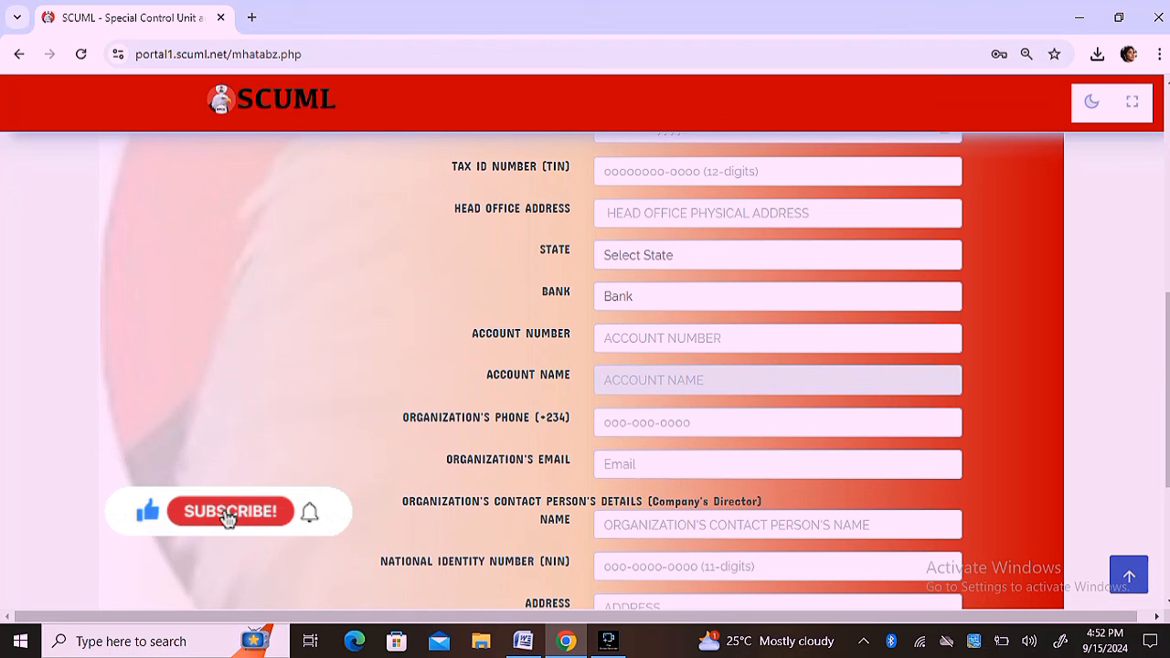
{"action": "scroll", "coordinate": [585, 365], "scroll_direction": "down", "scroll_amount": 3}
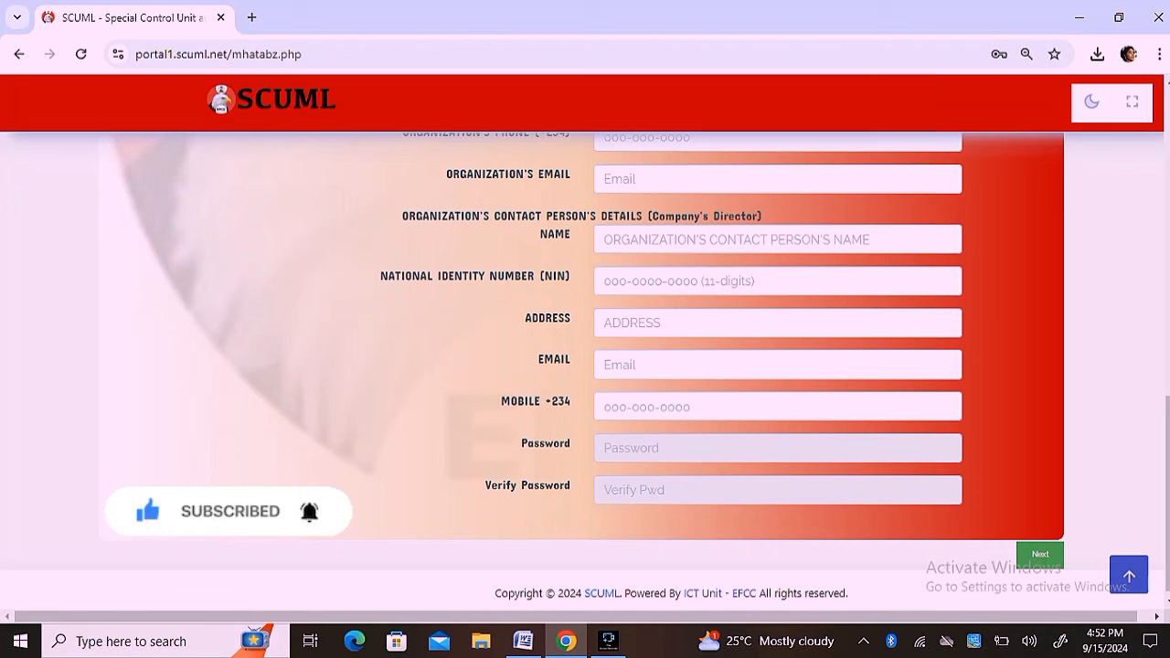
{"action": "left_click", "coordinate": [1040, 553]}
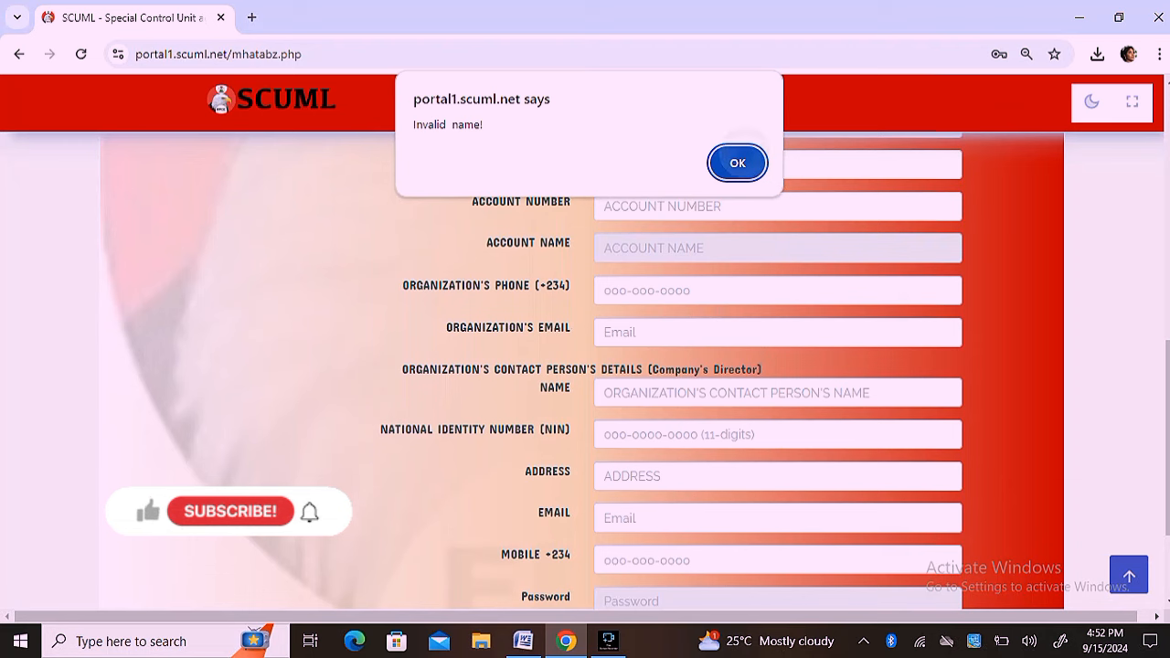
{"action": "left_click", "coordinate": [738, 162]}
Step: Enter the placeholder text JKKKJJHHHHHHH as the contact person's email
{"action": "scroll", "coordinate": [674, 408], "scroll_direction": "down", "scroll_amount": 1}
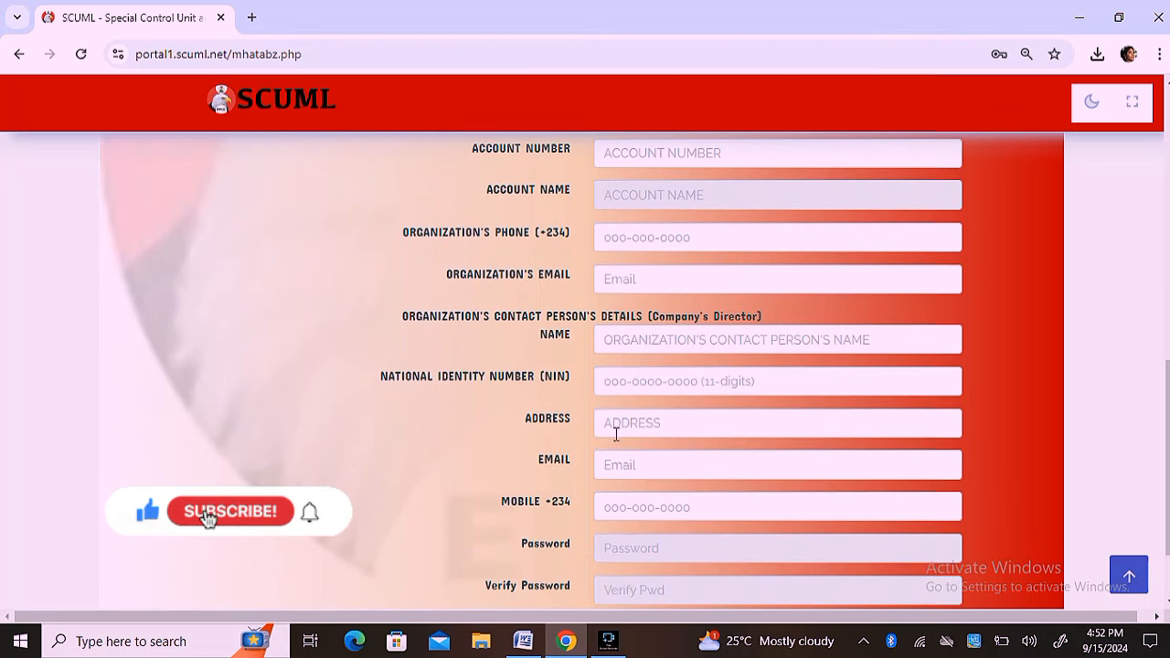
{"action": "left_click", "coordinate": [631, 467]}
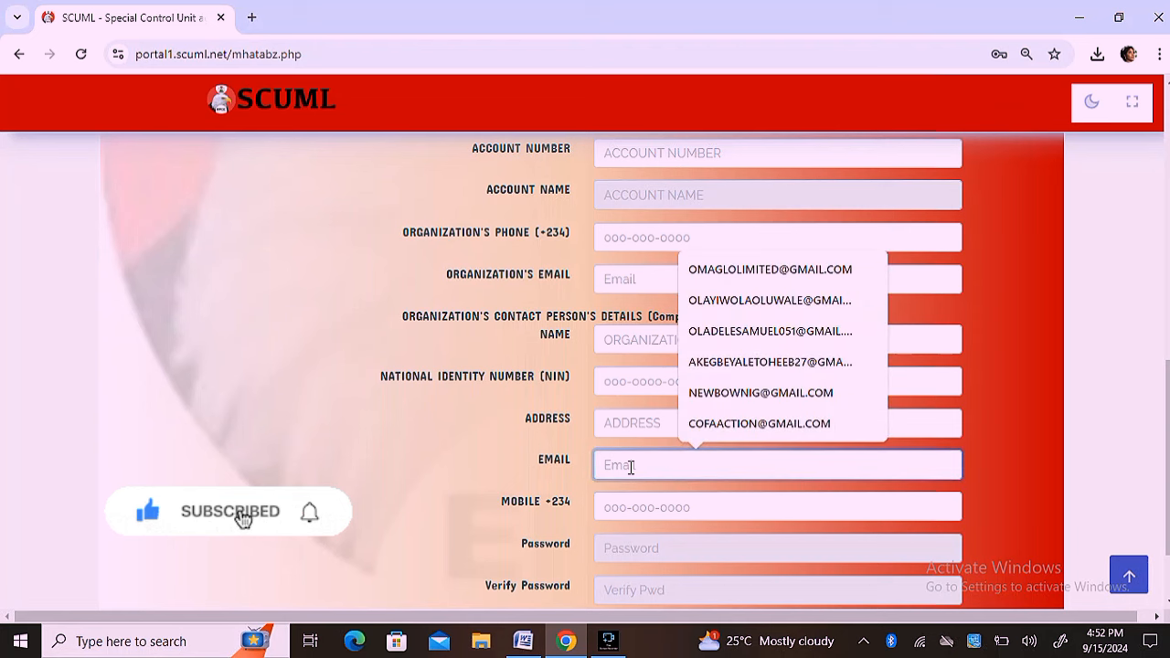
{"action": "type", "text": "JKKKJJHHHHHHHH"}
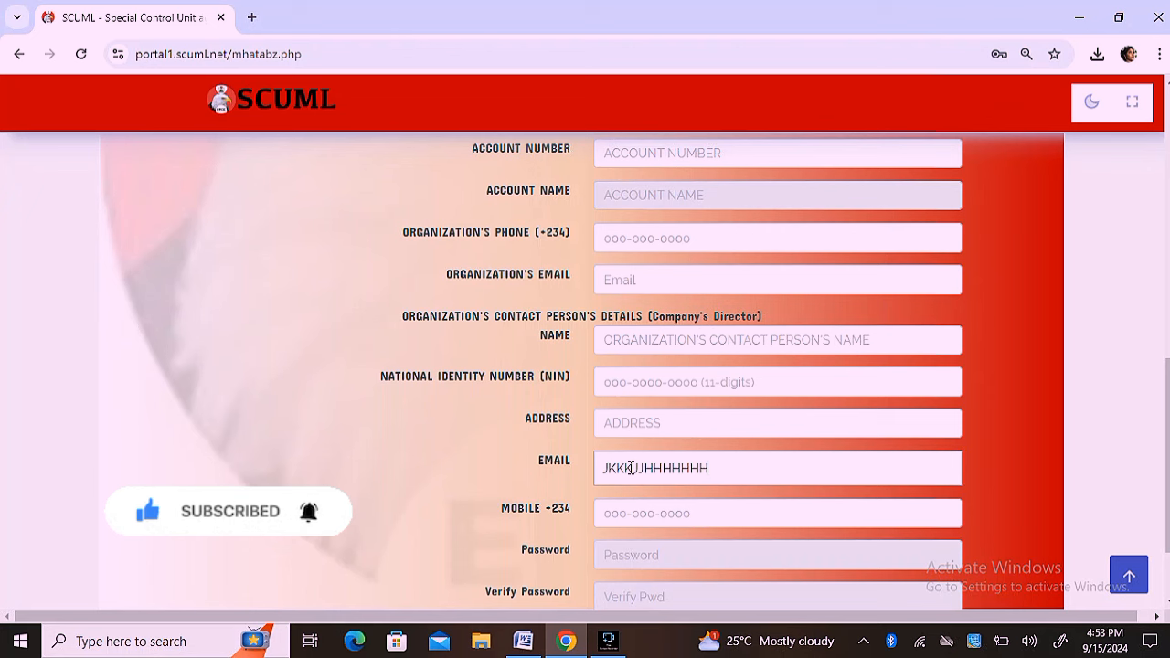
Step: Set the DNFBPs CAC registration type to BN
{"action": "scroll", "coordinate": [631, 468], "scroll_direction": "up", "scroll_amount": 9}
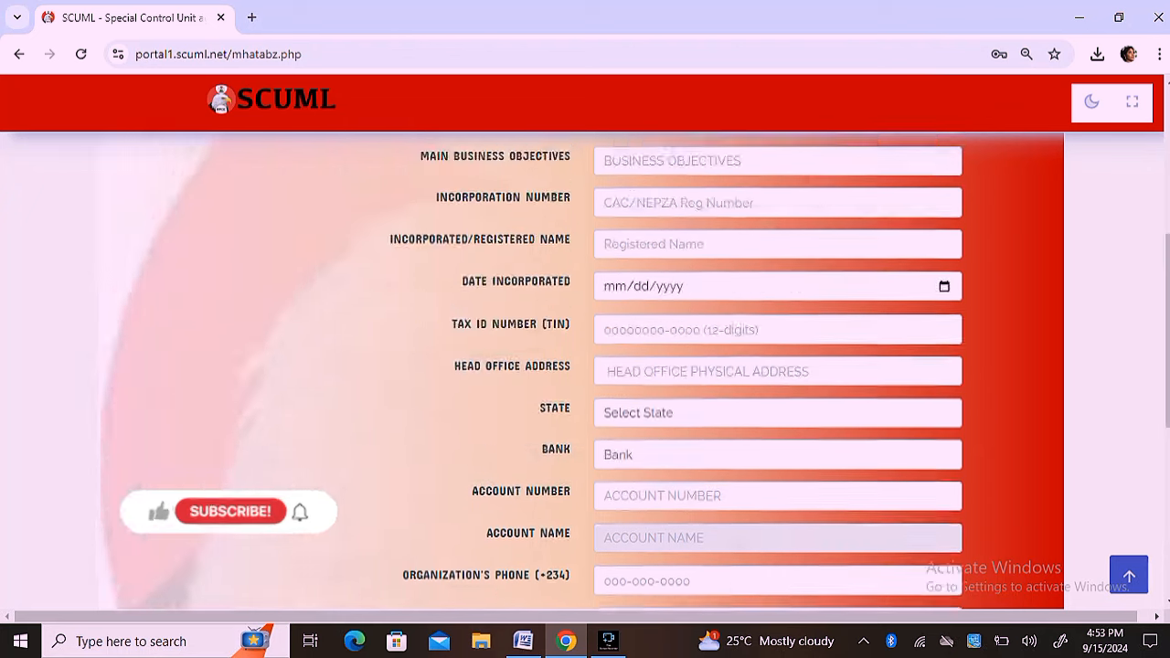
{"action": "scroll", "coordinate": [630, 467], "scroll_direction": "down", "scroll_amount": 2}
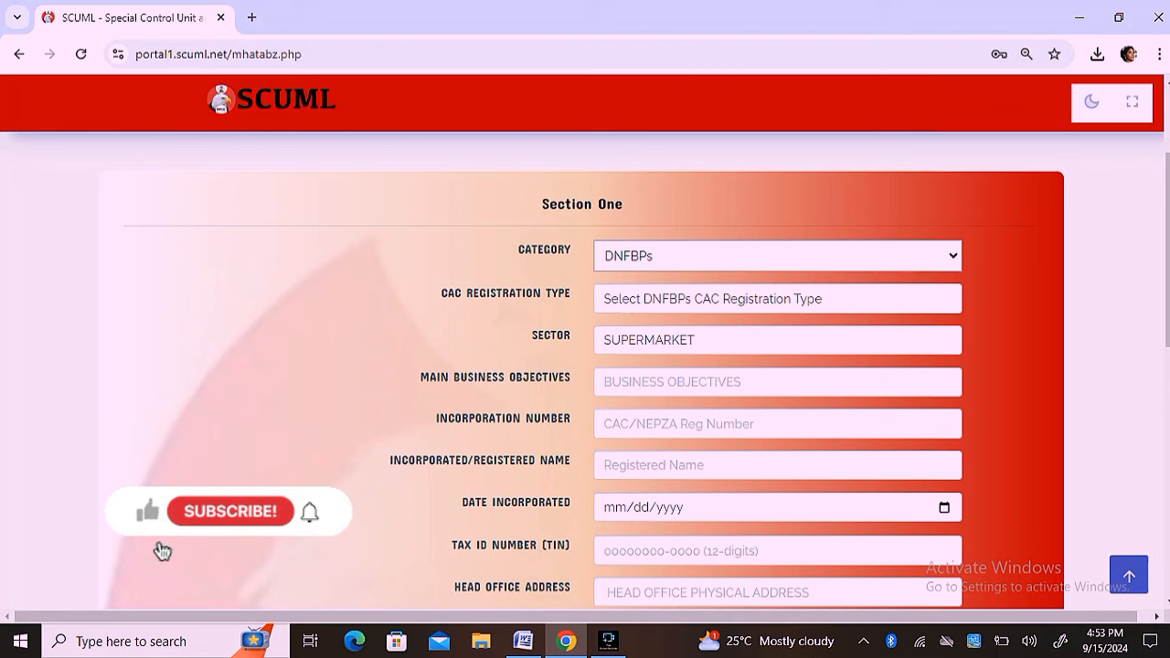
{"action": "left_click", "coordinate": [777, 299]}
{"action": "left_click", "coordinate": [652, 347]}
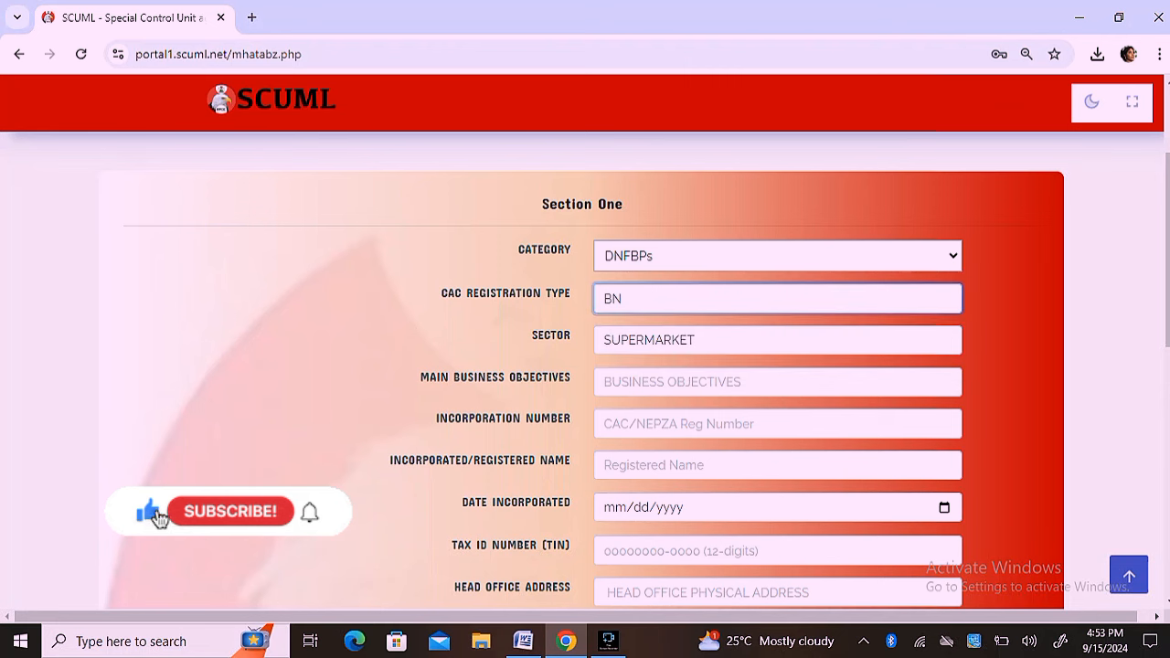
Step: Examine the contact person's email field and the password fields at the end of Section One
{"action": "scroll", "coordinate": [652, 347], "scroll_direction": "down", "scroll_amount": 8}
{"action": "scroll", "coordinate": [652, 347], "scroll_direction": "up", "scroll_amount": 2}
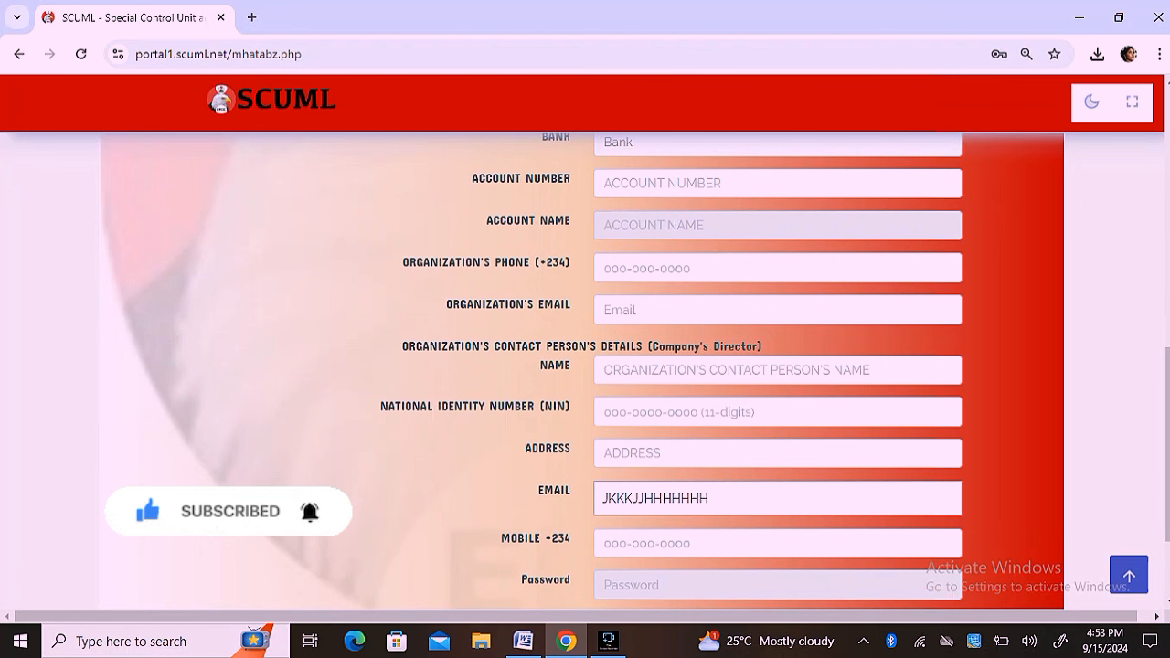
{"action": "scroll", "coordinate": [585, 366], "scroll_direction": "down", "scroll_amount": 1}
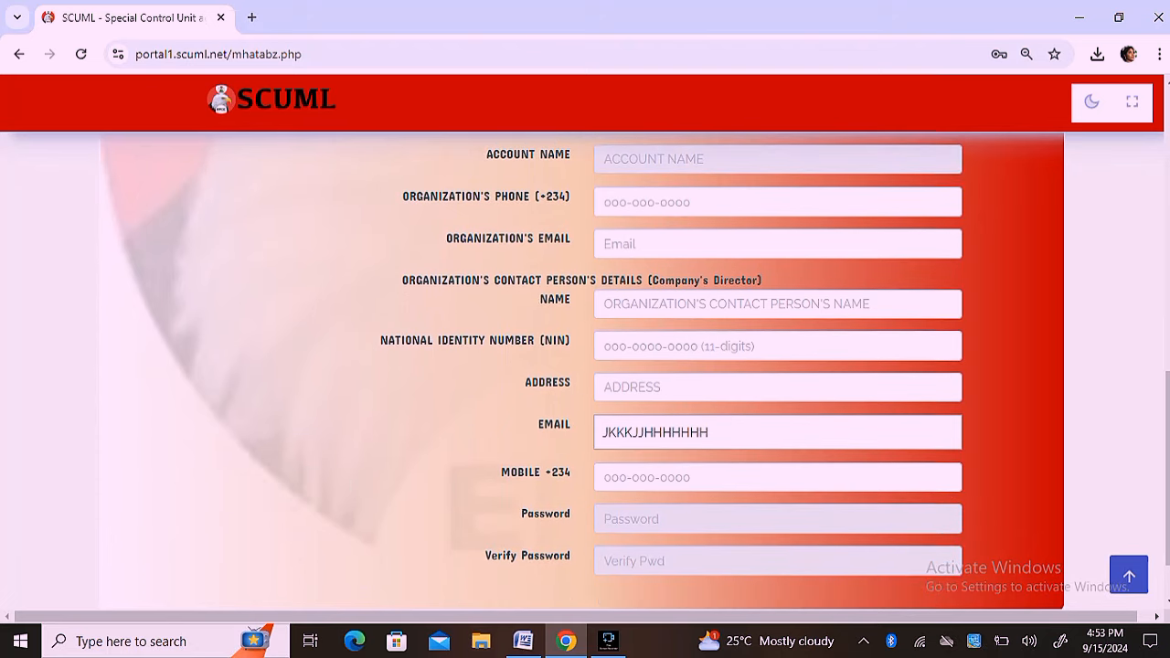
{"action": "left_click", "coordinate": [711, 443]}
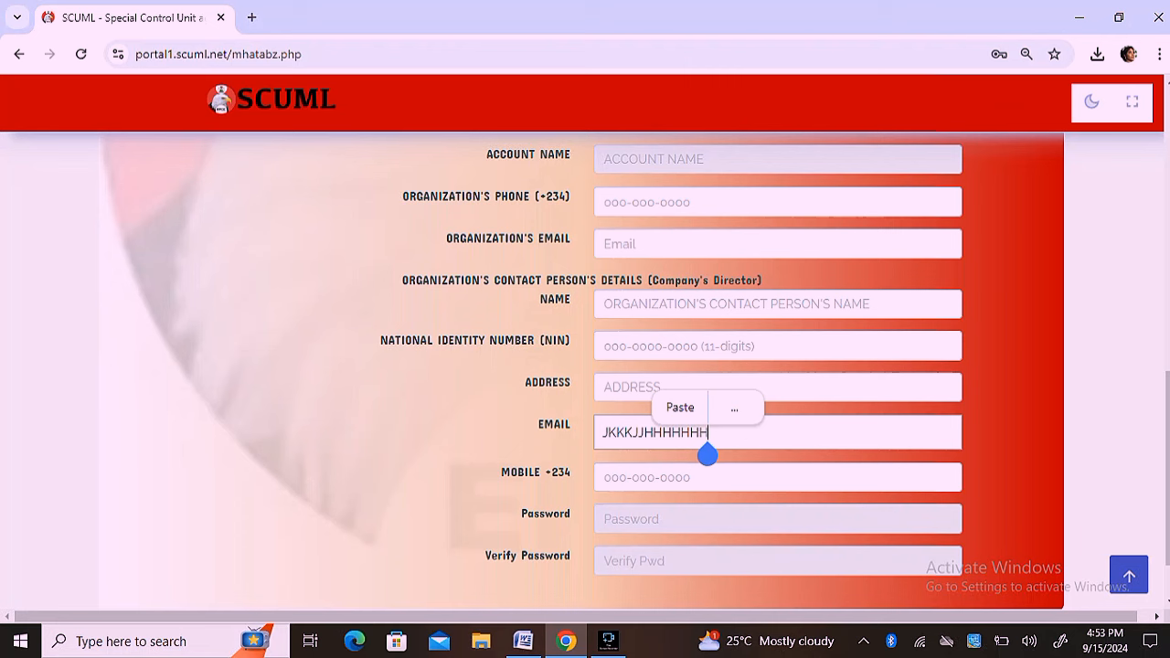
{"action": "left_click", "coordinate": [696, 519]}
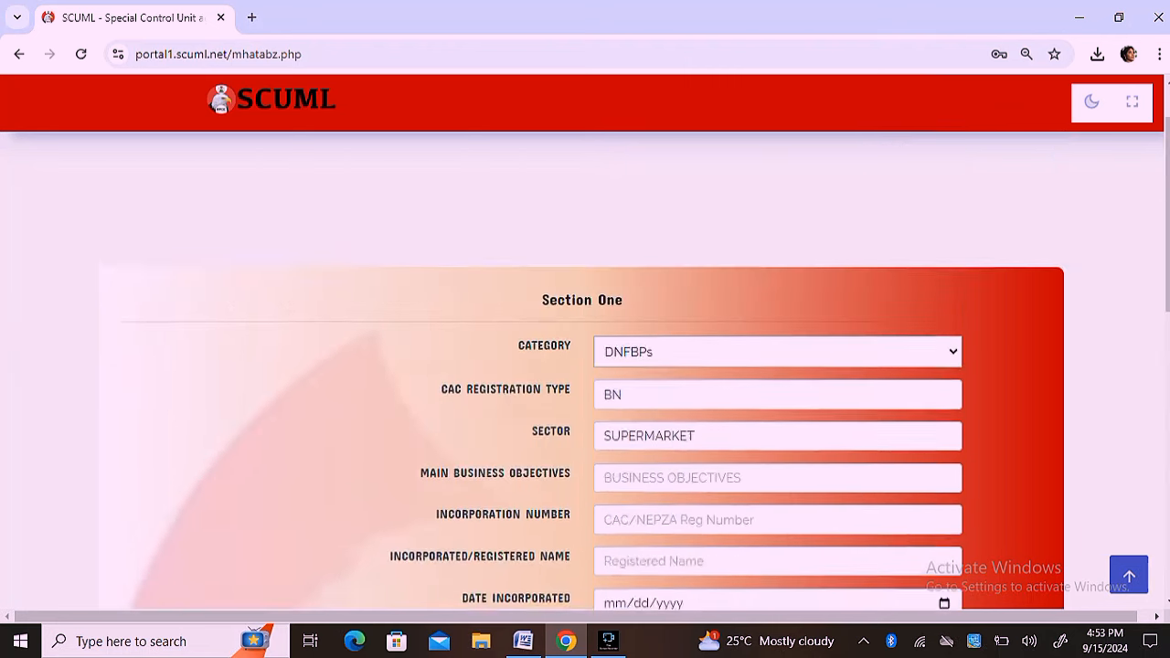
Step: Change the category to NPO and set the CAC registration type to CAC/IT
{"action": "scroll", "coordinate": [585, 366], "scroll_direction": "up", "scroll_amount": 1}
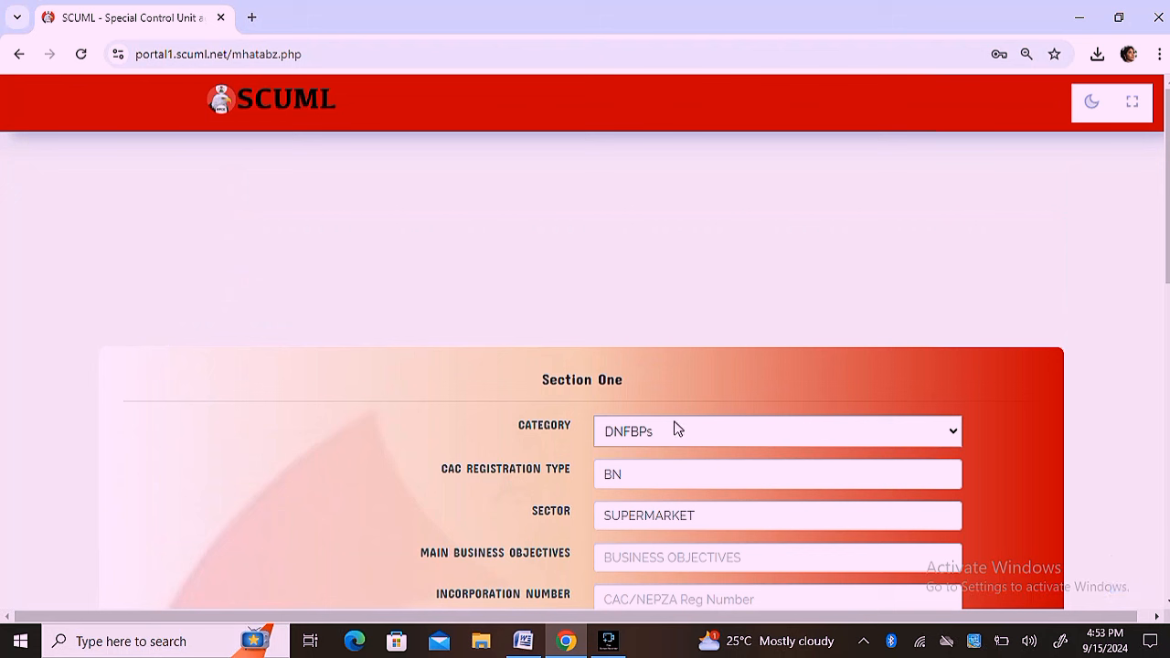
{"action": "left_click", "coordinate": [722, 431]}
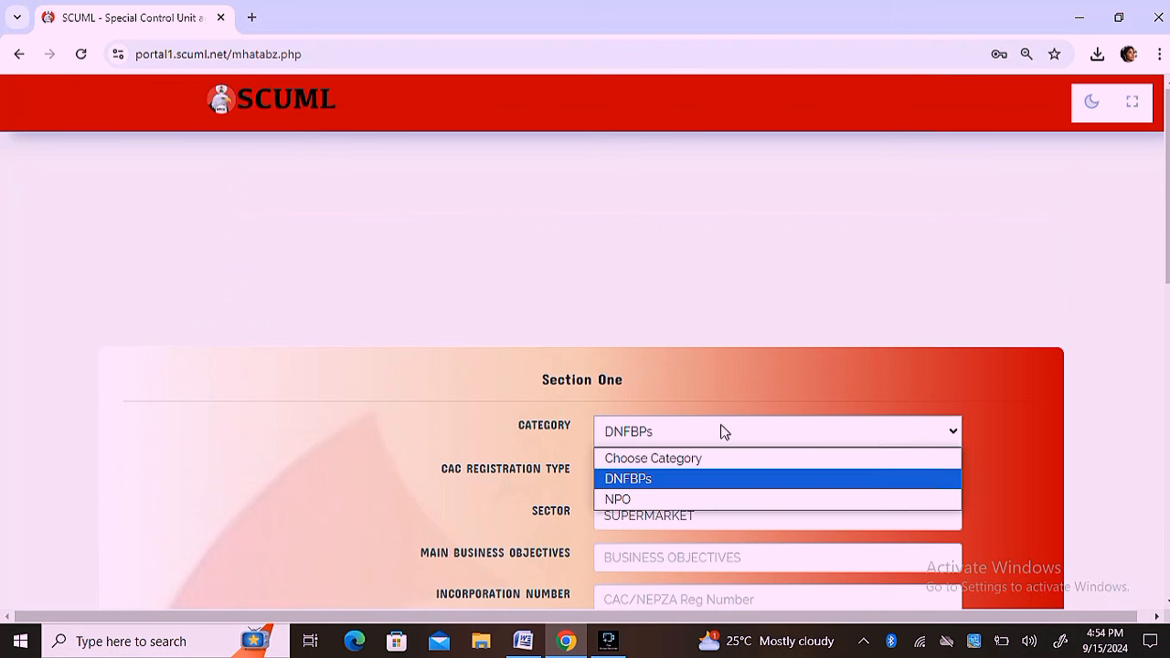
{"action": "key", "text": "Down"}
{"action": "key", "text": "Return"}
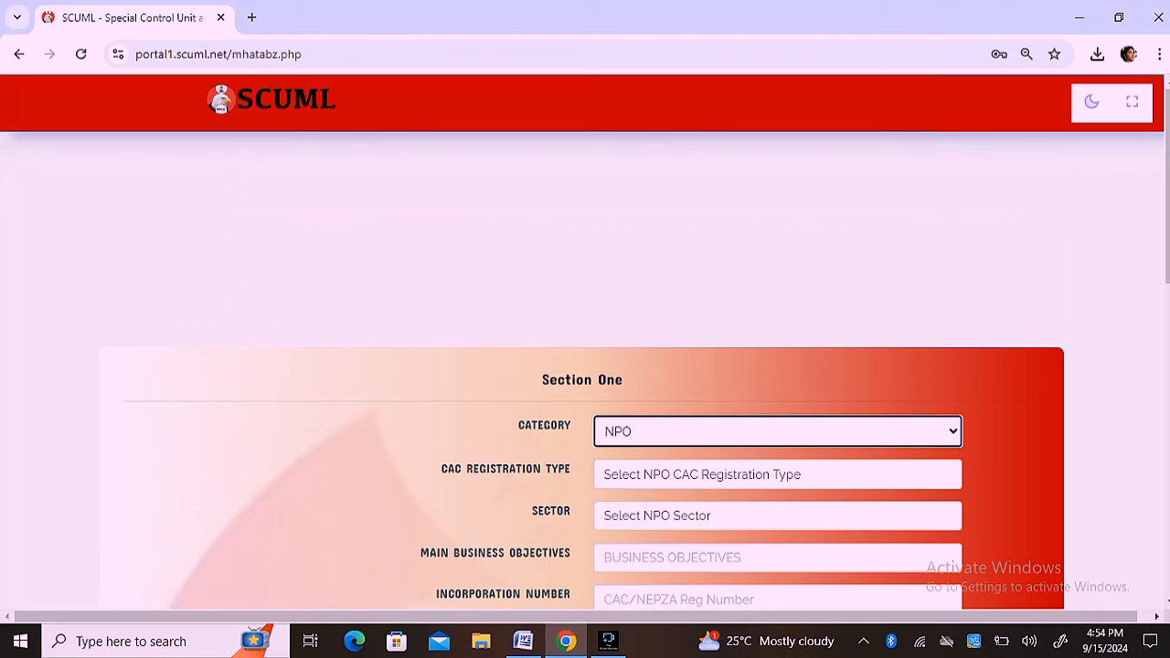
{"action": "scroll", "coordinate": [721, 366], "scroll_direction": "down", "scroll_amount": 2}
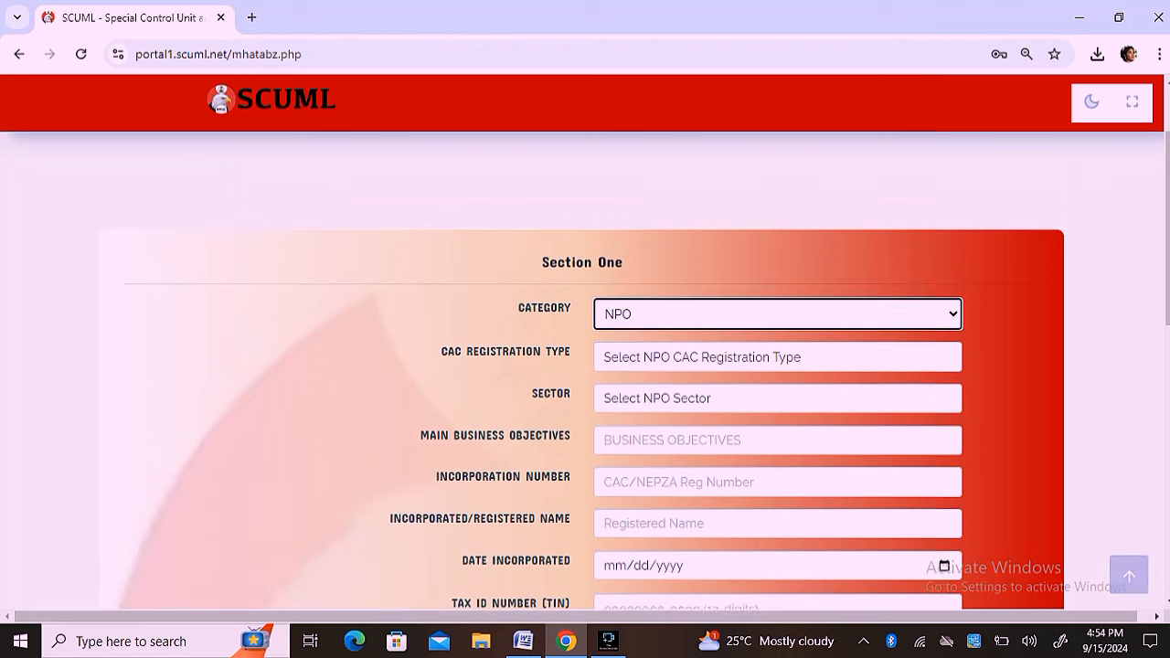
{"action": "left_click", "coordinate": [722, 344]}
{"action": "key", "text": "Down"}
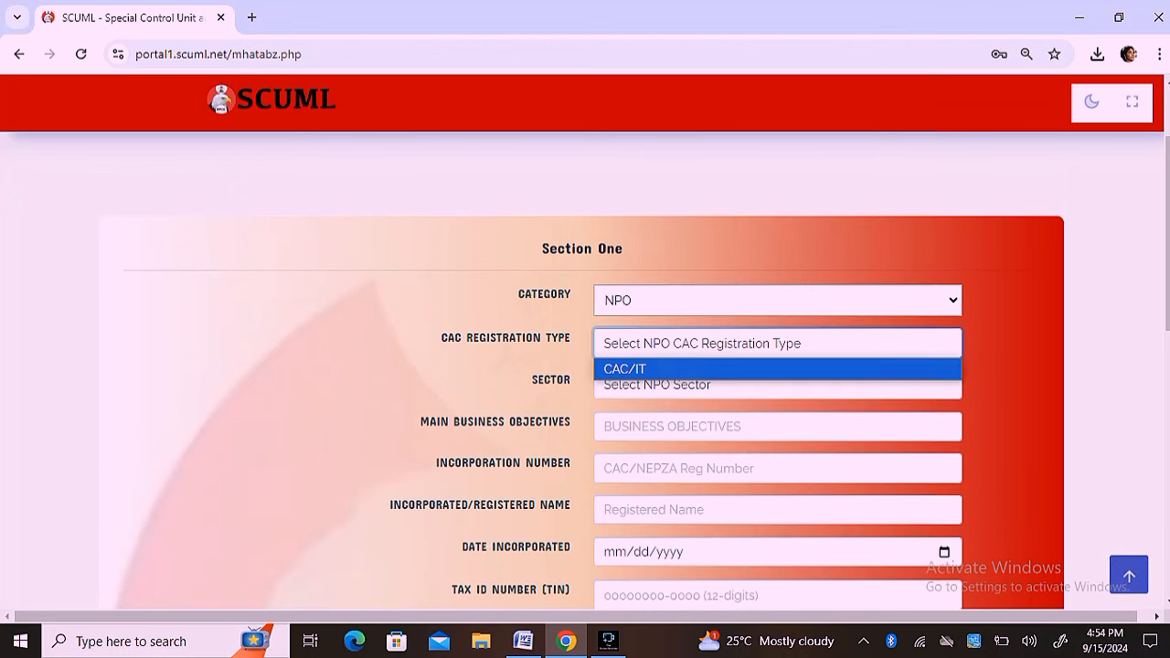
{"action": "key", "text": "Return"}
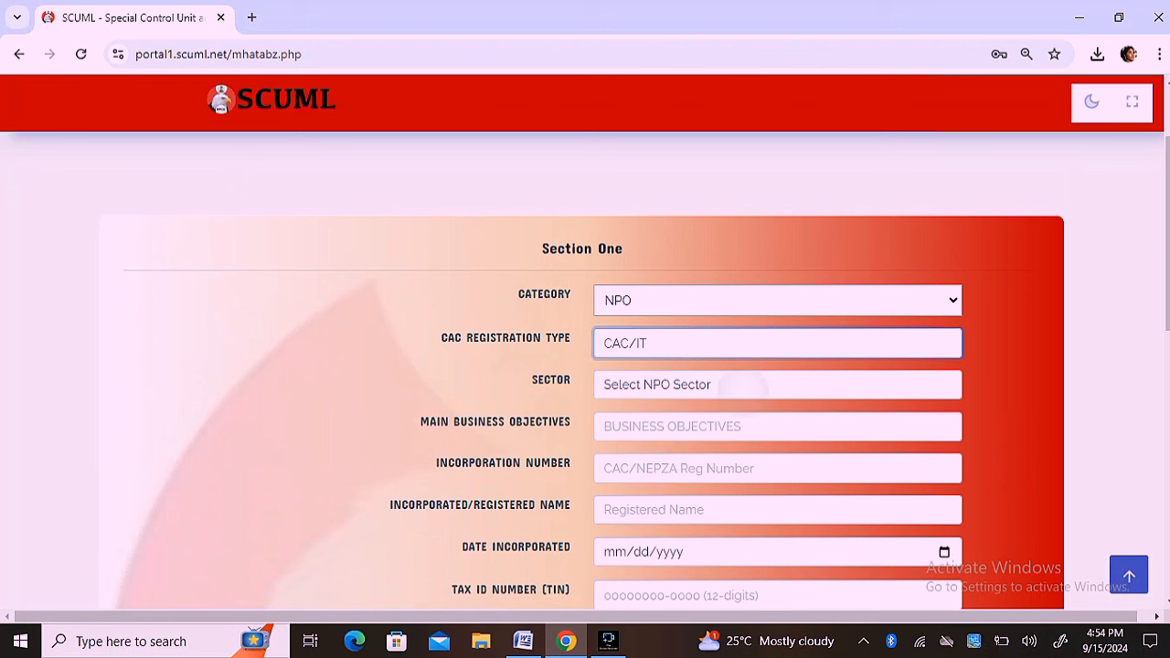
Step: Set the NPO sector to RELIGIOUS AND FAITH BASED ORGANIZATION and view the suggested main business objectives without choosing one
{"action": "left_click", "coordinate": [763, 386]}
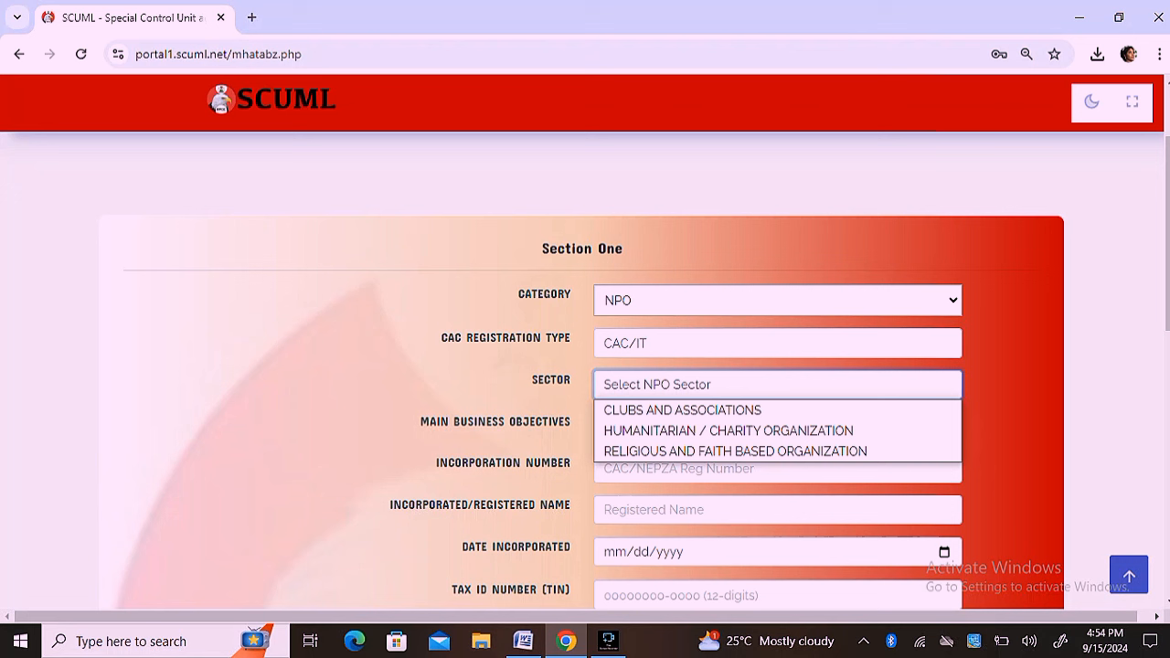
{"action": "left_click", "coordinate": [774, 450]}
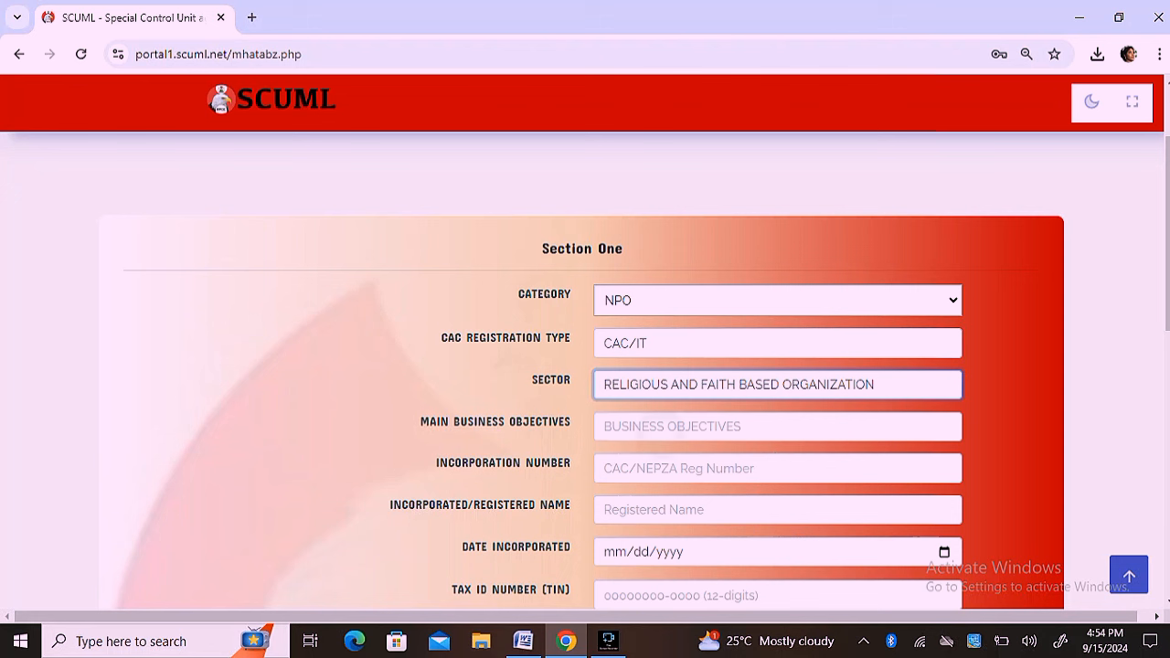
{"action": "left_click", "coordinate": [775, 428]}
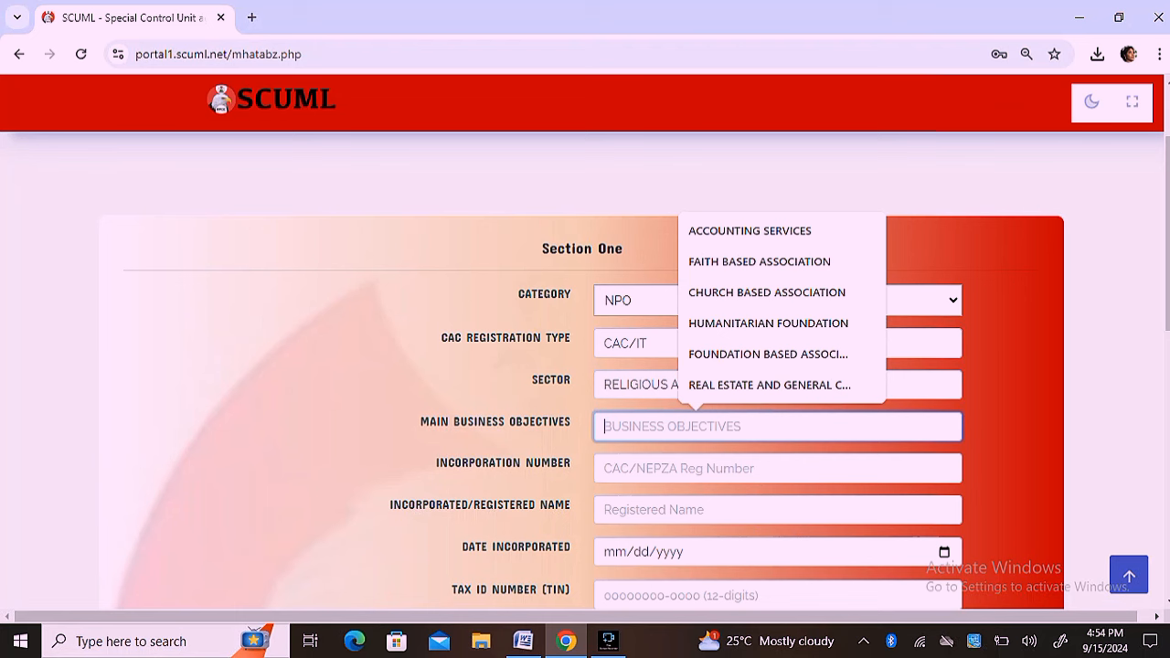
{"action": "left_click", "coordinate": [1023, 462]}
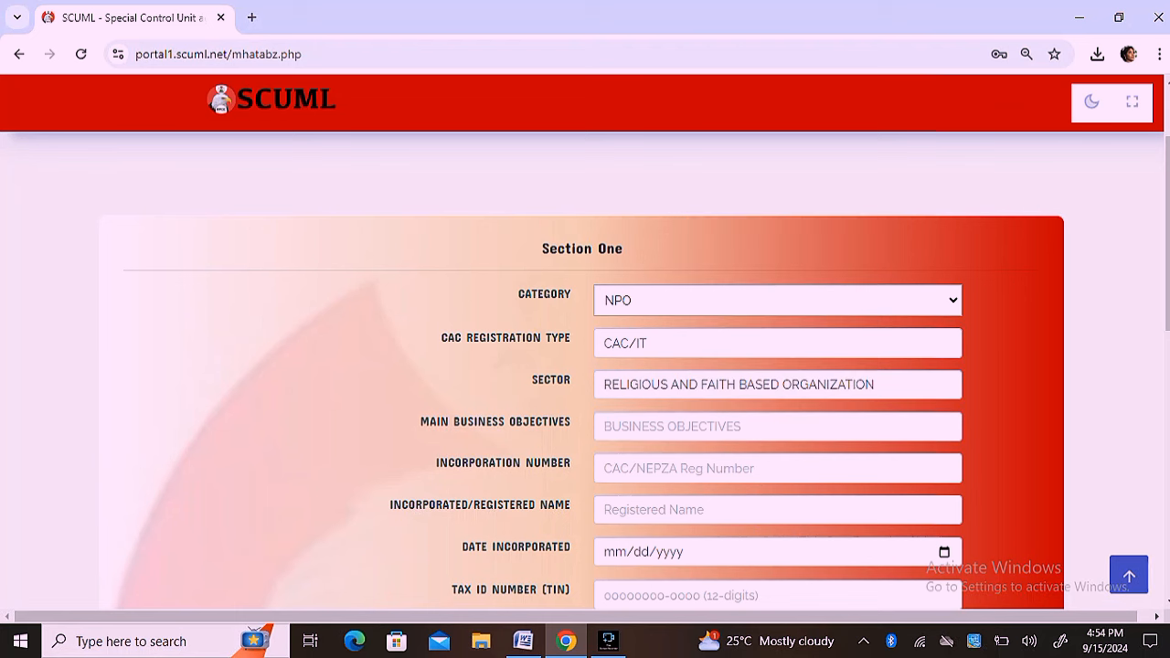
Step: Review the NPO version of Section One from the category down to the password fields
{"action": "scroll", "coordinate": [585, 366], "scroll_direction": "down", "scroll_amount": 8}
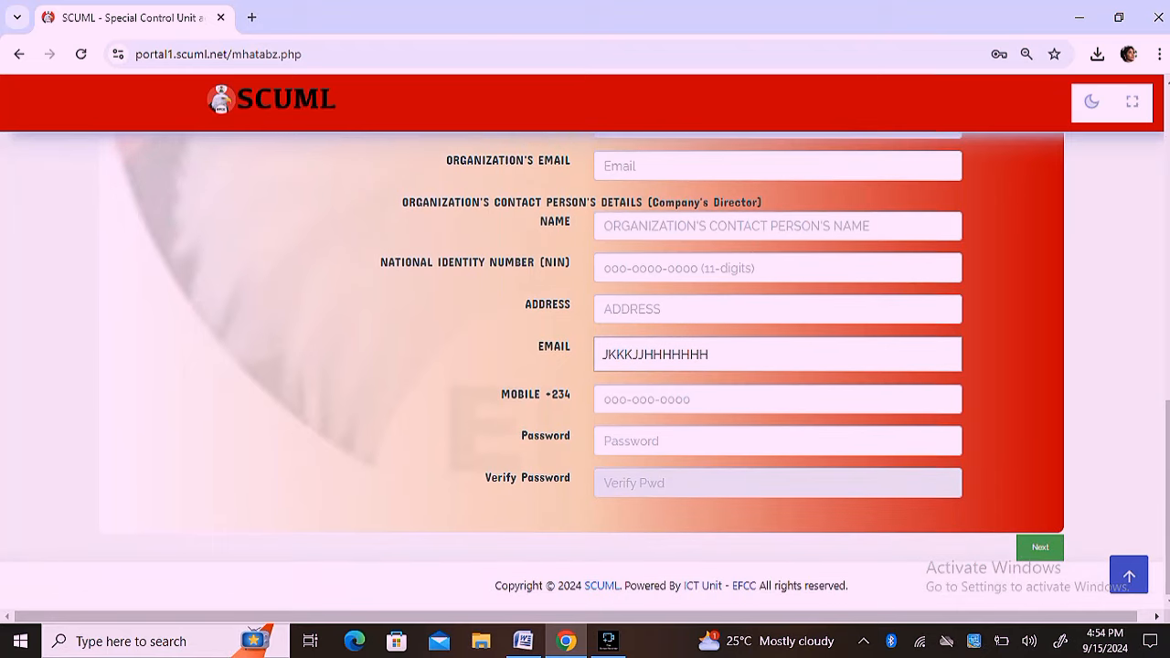
{"action": "scroll", "coordinate": [585, 365], "scroll_direction": "up", "scroll_amount": 10}
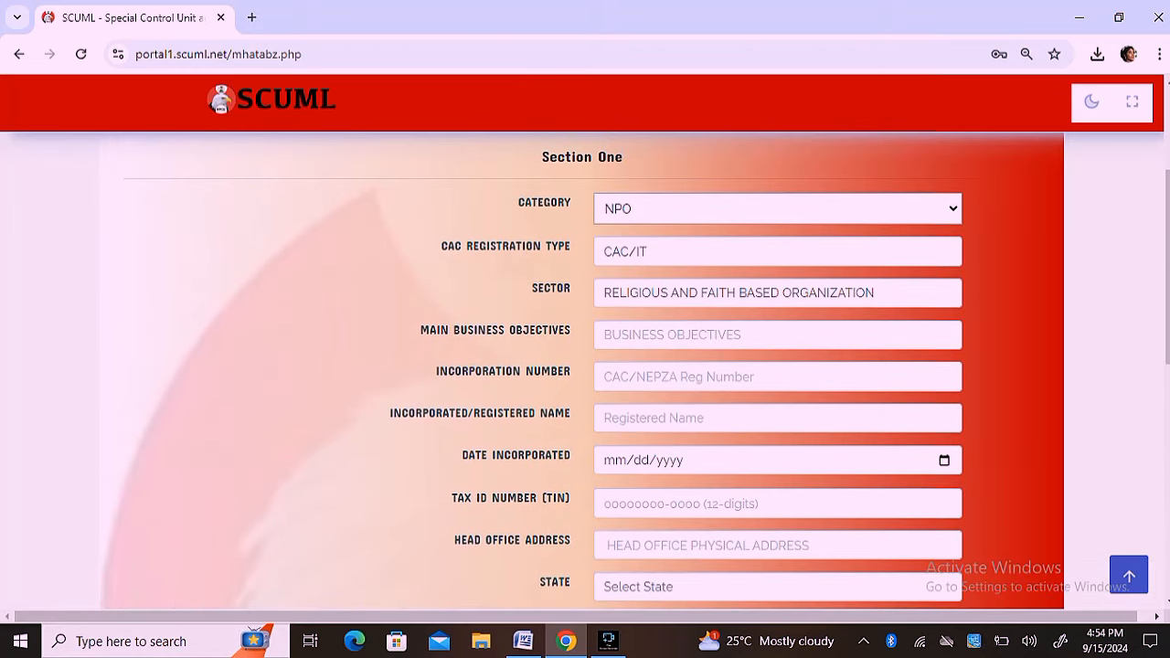
{"action": "scroll", "coordinate": [585, 366], "scroll_direction": "down", "scroll_amount": 10}
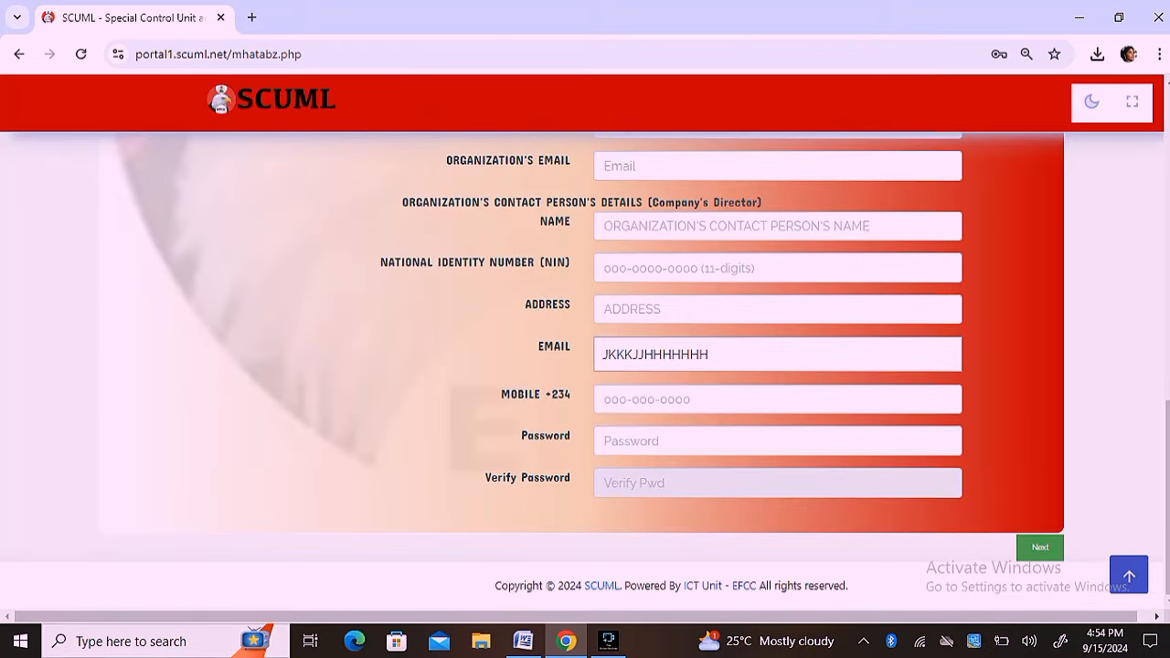
{"action": "scroll", "coordinate": [585, 365], "scroll_direction": "up", "scroll_amount": 10}
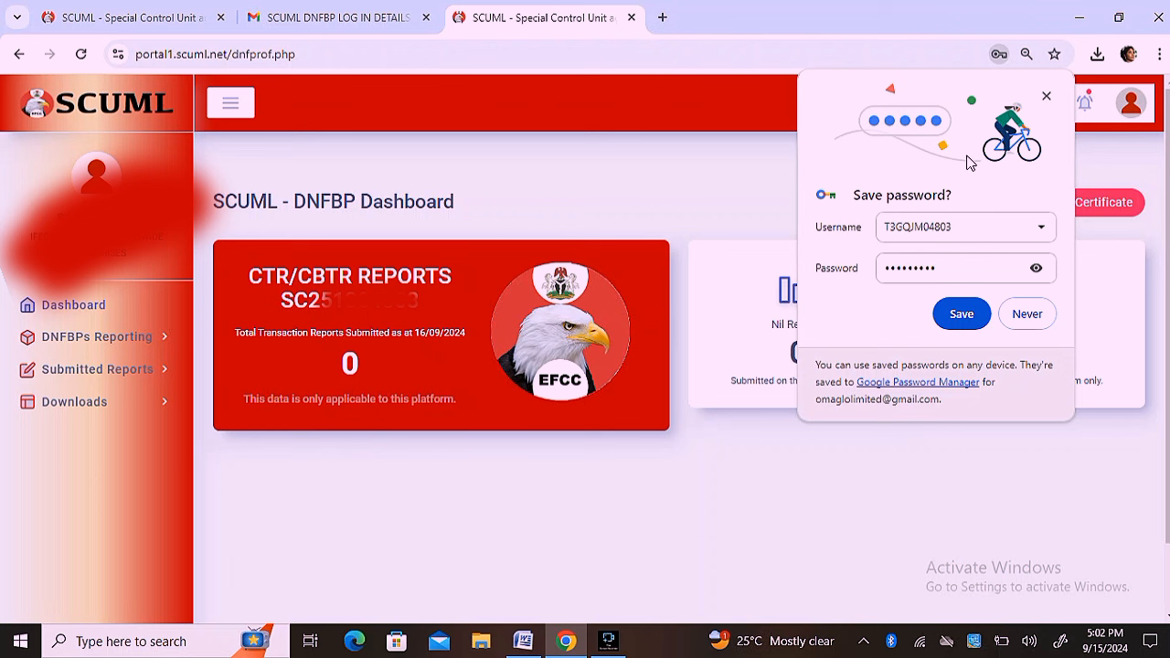
Step: Dismiss the offer to save the password and show the DNFBPs Reporting options on the dashboard
{"action": "left_click", "coordinate": [1047, 96]}
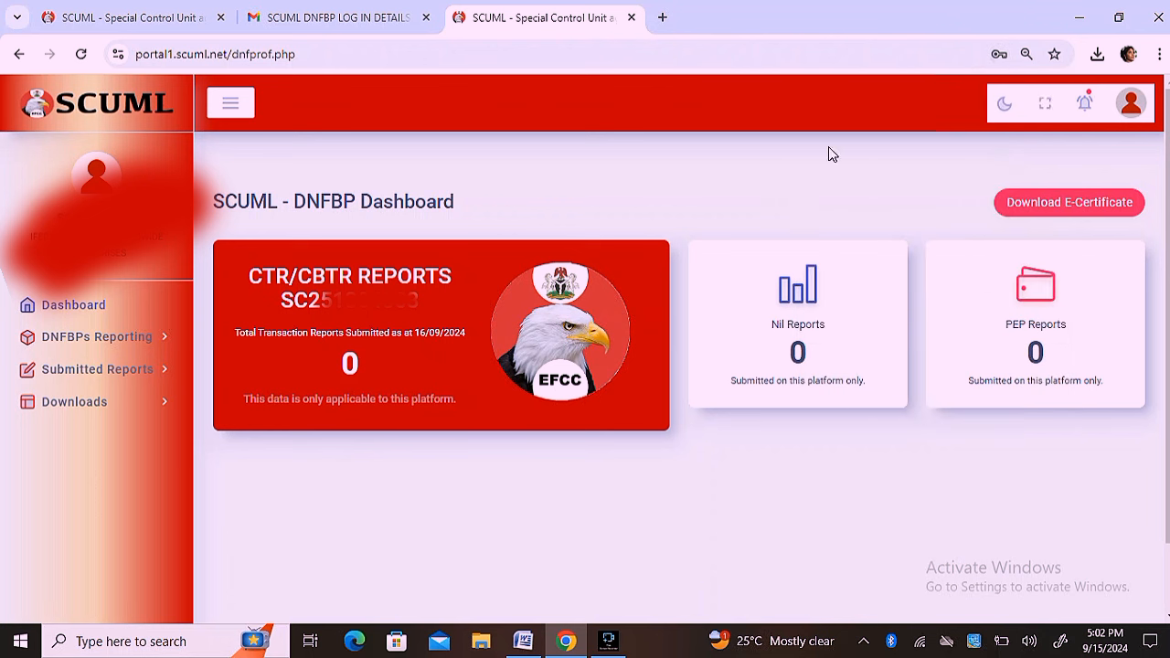
{"action": "left_click", "coordinate": [128, 339]}
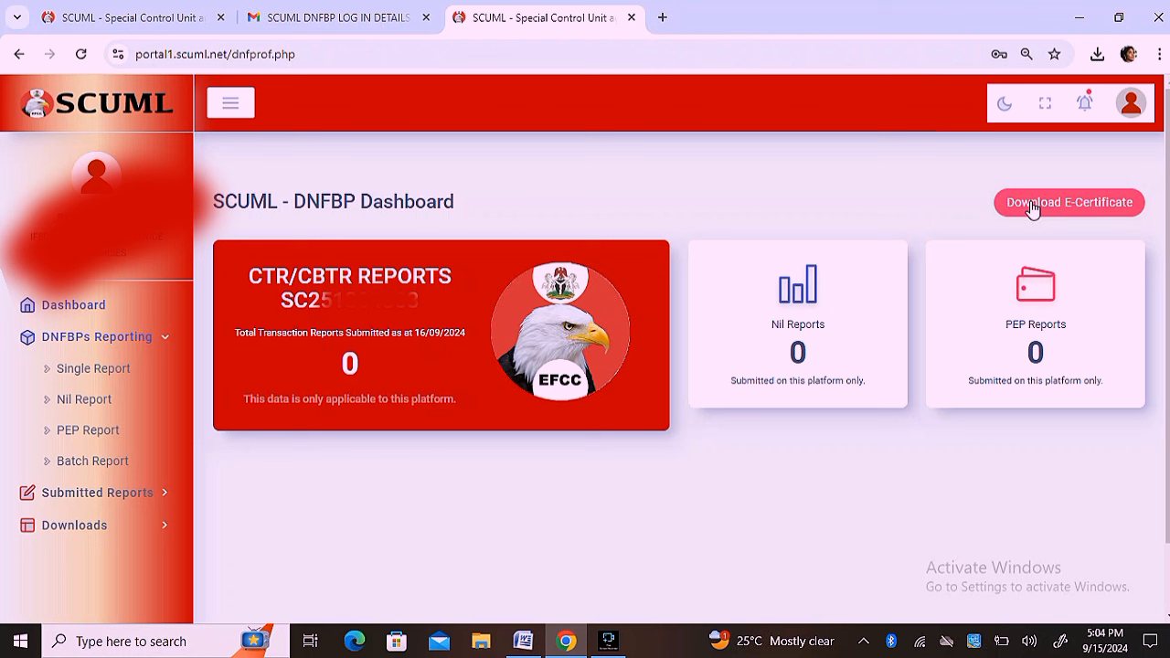
Step: Request the e-certificate download and start saving the sensitization slides PDF, cancelling without saving it
{"action": "left_click", "coordinate": [1031, 209]}
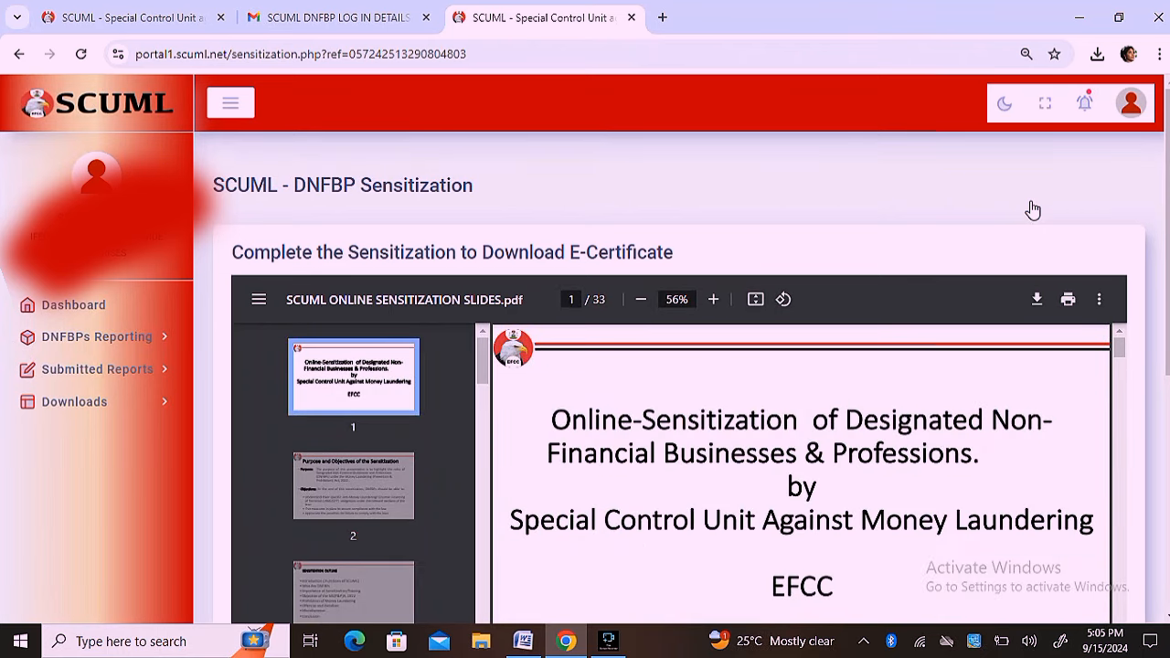
{"action": "left_click", "coordinate": [1038, 301]}
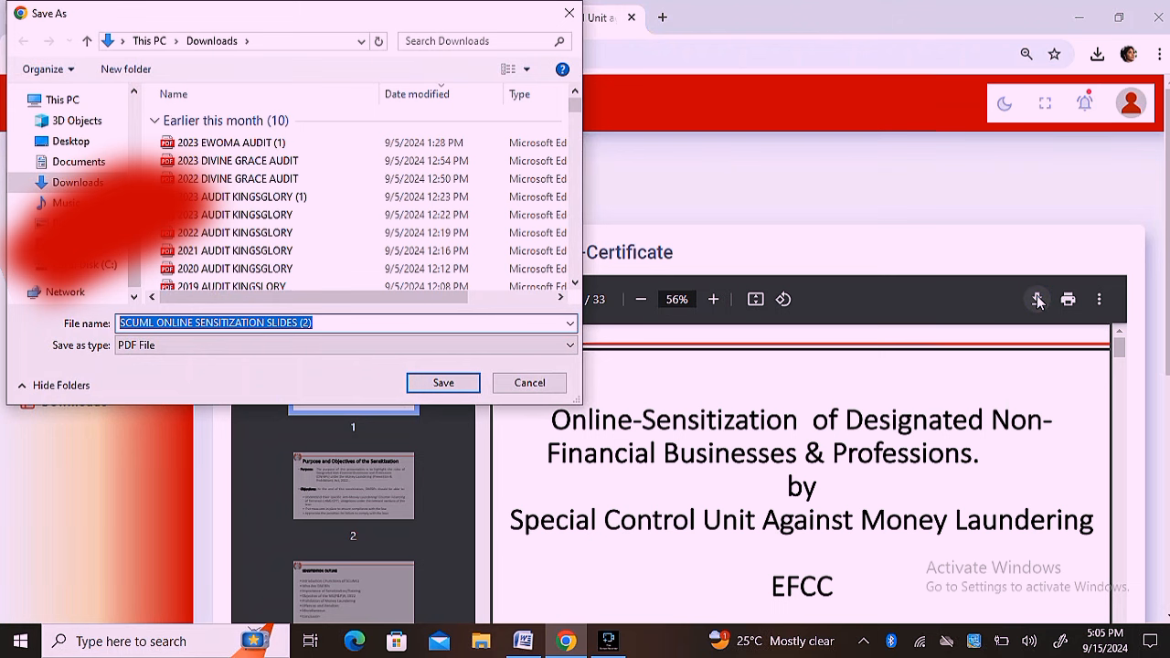
{"action": "left_click", "coordinate": [570, 19]}
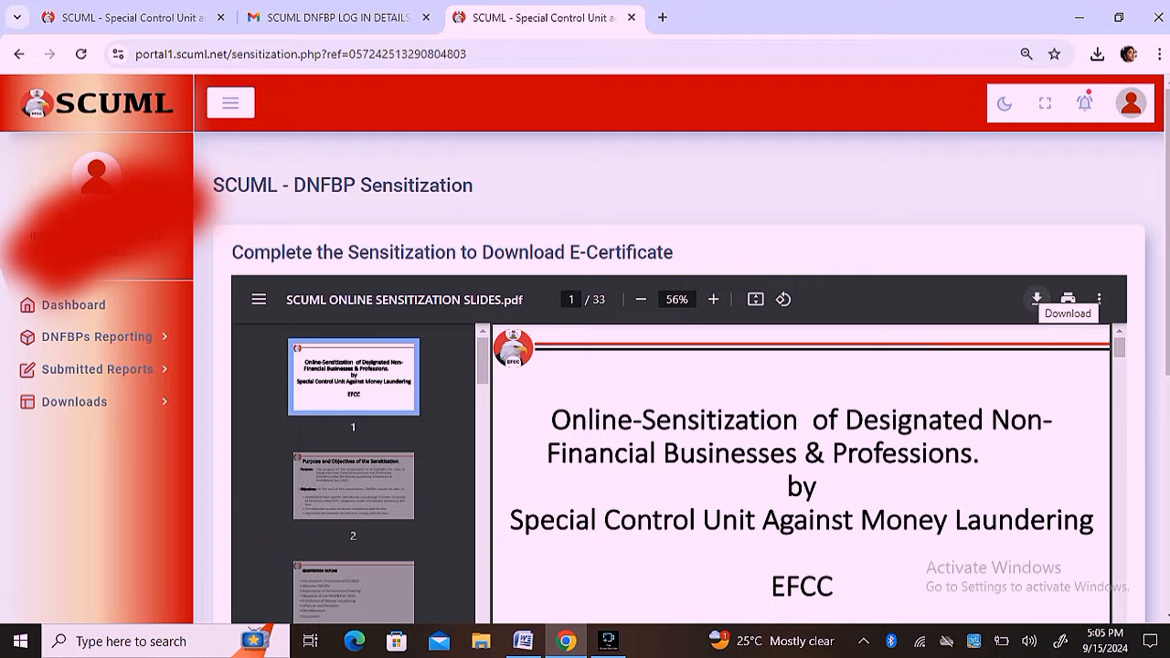
Step: Go through the sensitization slides to the last page and tick the acknowledgement of the e-sensitization session
{"action": "scroll", "coordinate": [1060, 422], "scroll_direction": "down", "scroll_amount": 15}
{"action": "scroll", "coordinate": [1060, 422], "scroll_direction": "down", "scroll_amount": 20}
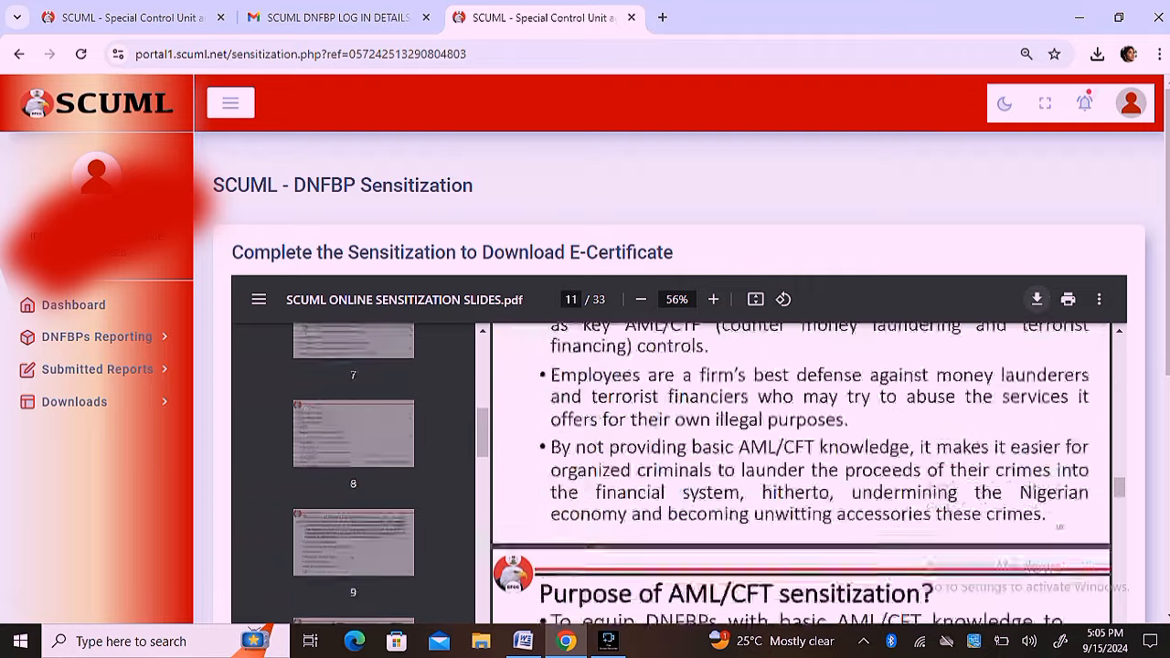
{"action": "scroll", "coordinate": [800, 248], "scroll_direction": "down", "scroll_amount": 6}
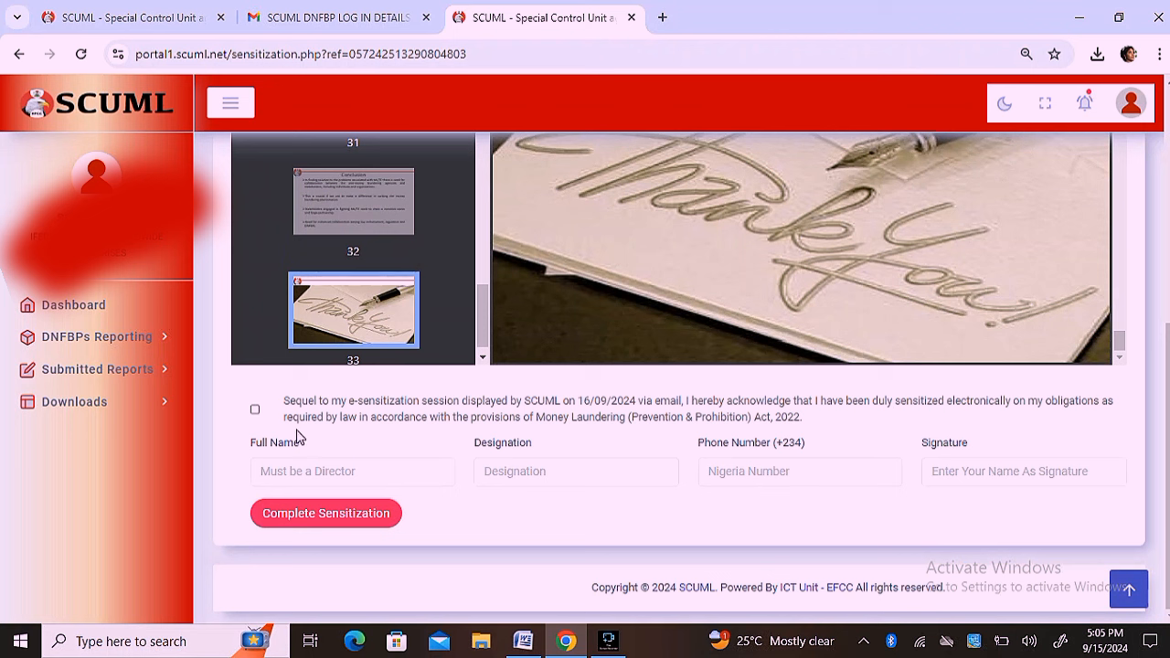
{"action": "left_click", "coordinate": [256, 409]}
Step: Look at the Full Name, Designation, Phone Number and Signature fields without filling them, and try to complete the sensitization
{"action": "left_click", "coordinate": [294, 479]}
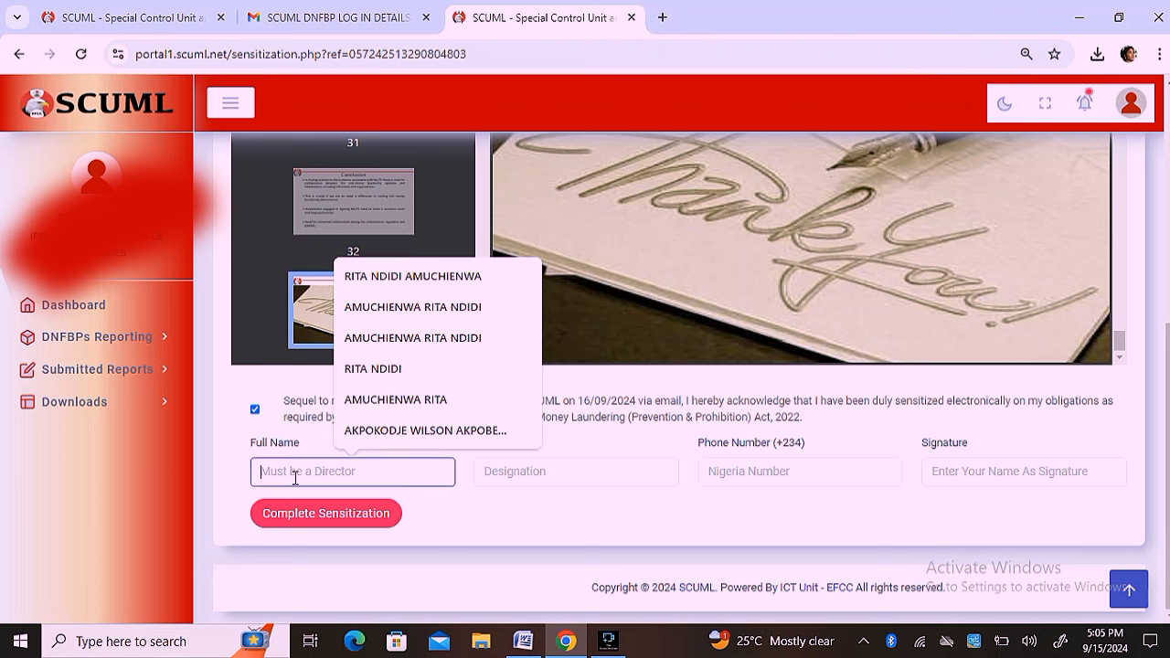
{"action": "left_click", "coordinate": [518, 473]}
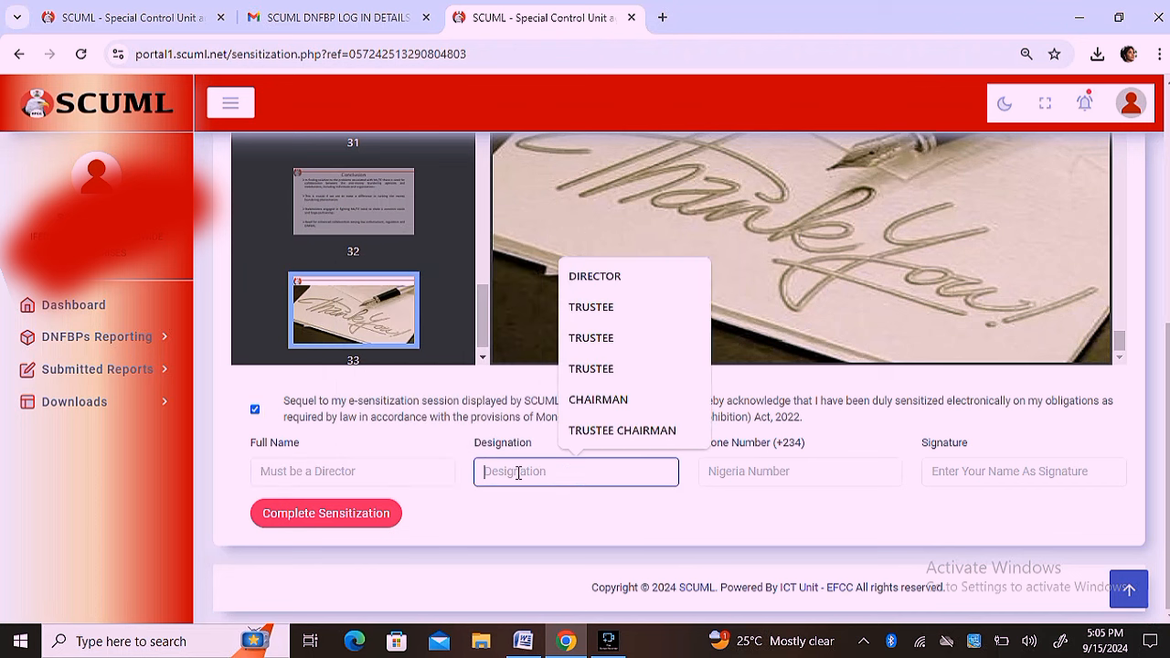
{"action": "left_click", "coordinate": [771, 471]}
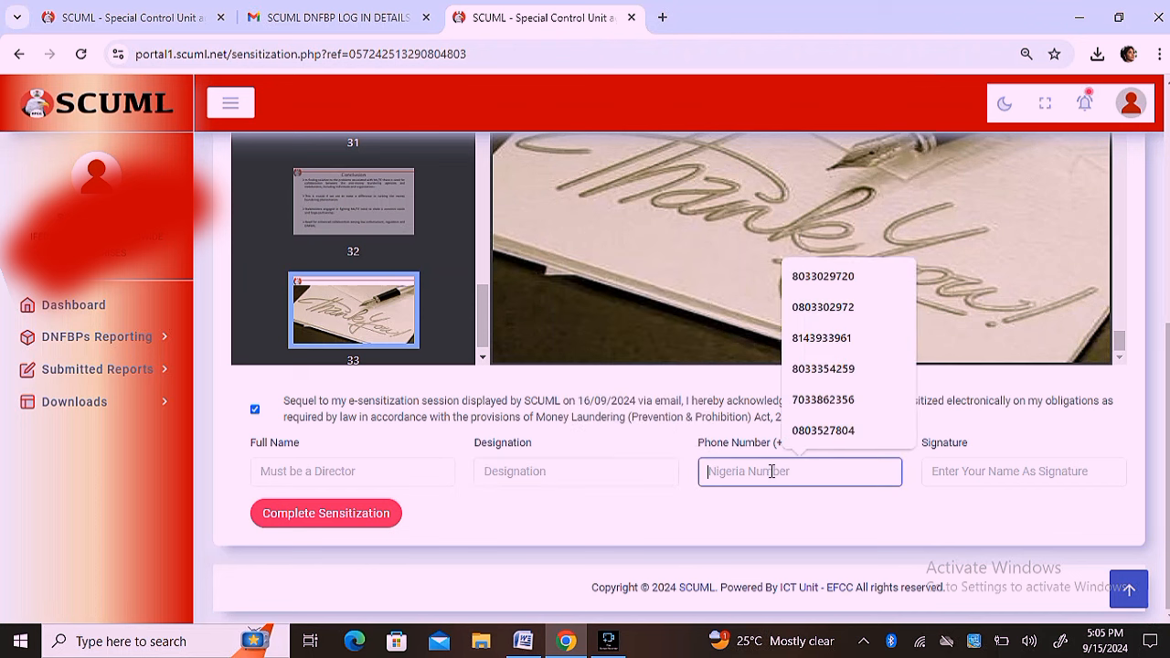
{"action": "left_click", "coordinate": [992, 480]}
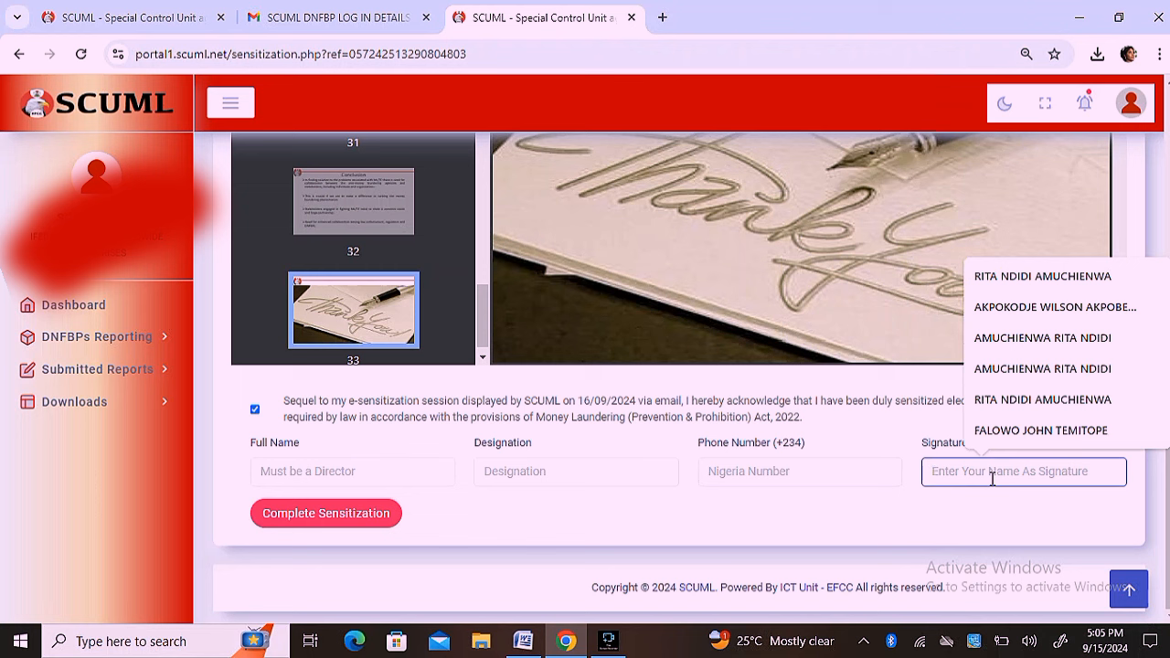
{"action": "left_click", "coordinate": [281, 473]}
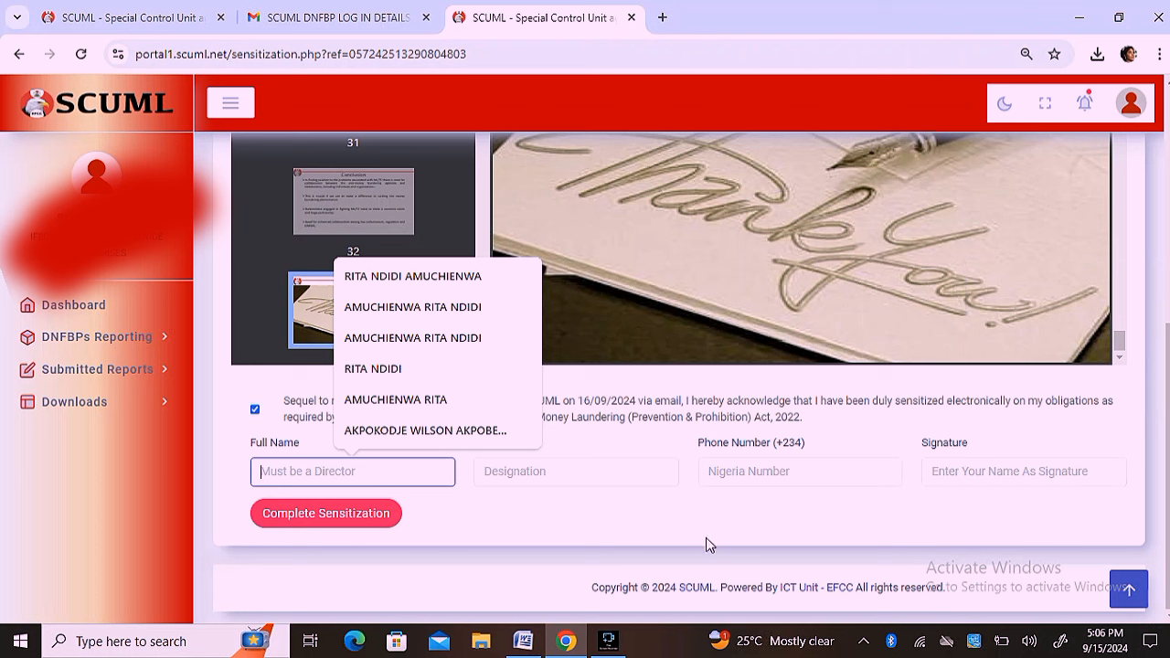
{"action": "left_click", "coordinate": [393, 523]}
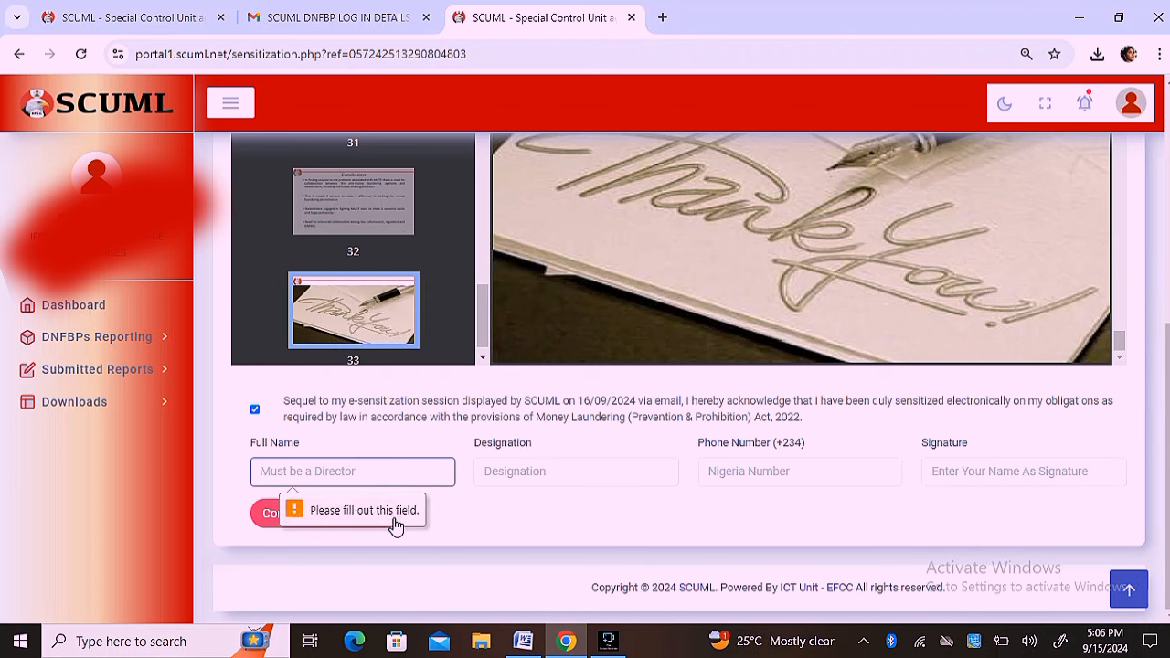